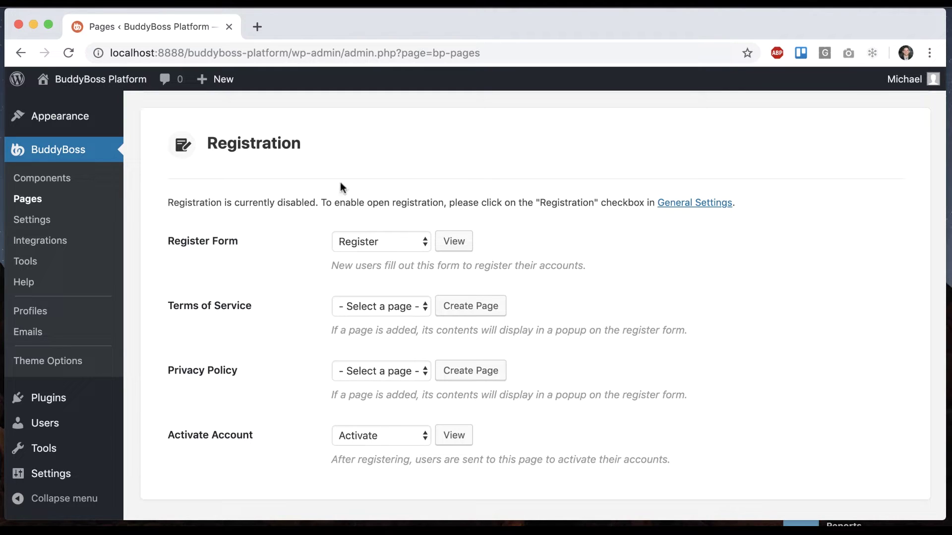
In BuddyBoss General Settings, tick 'Allow non-members to register new accounts'
{"action": "scroll", "coordinate": [308, 269], "scroll_direction": "up", "scroll_amount": 5}
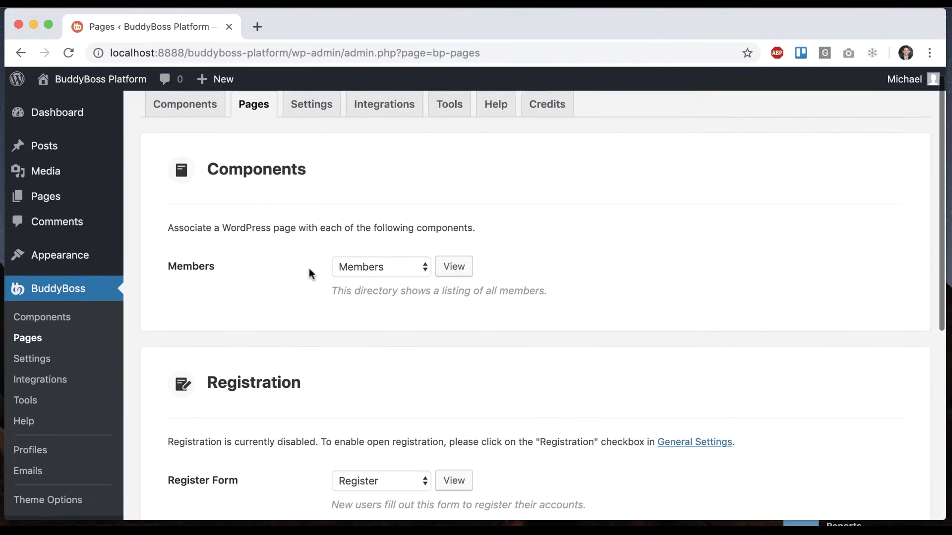
{"action": "scroll", "coordinate": [308, 269], "scroll_direction": "down", "scroll_amount": 7}
{"action": "scroll", "coordinate": [291, 136], "scroll_direction": "up", "scroll_amount": 2}
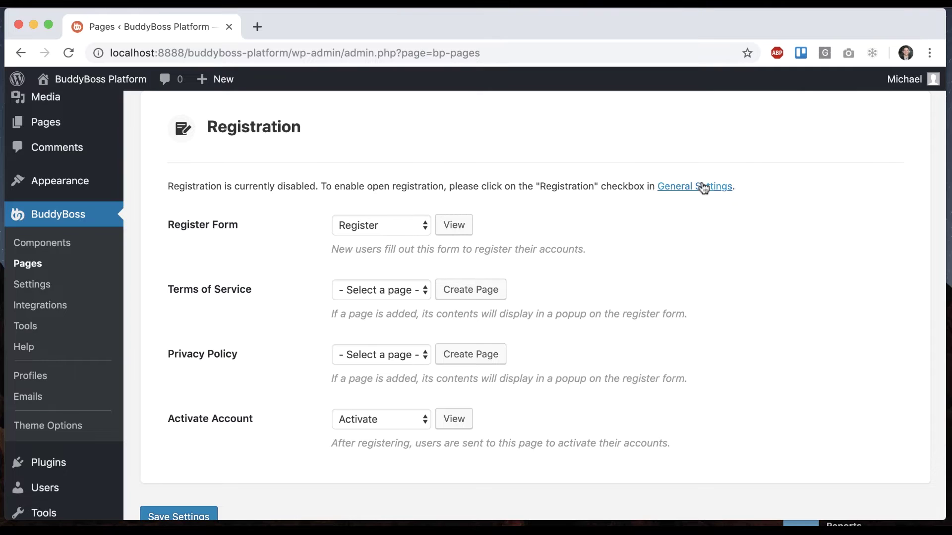
{"action": "scroll", "coordinate": [644, 242], "scroll_direction": "down", "scroll_amount": 1}
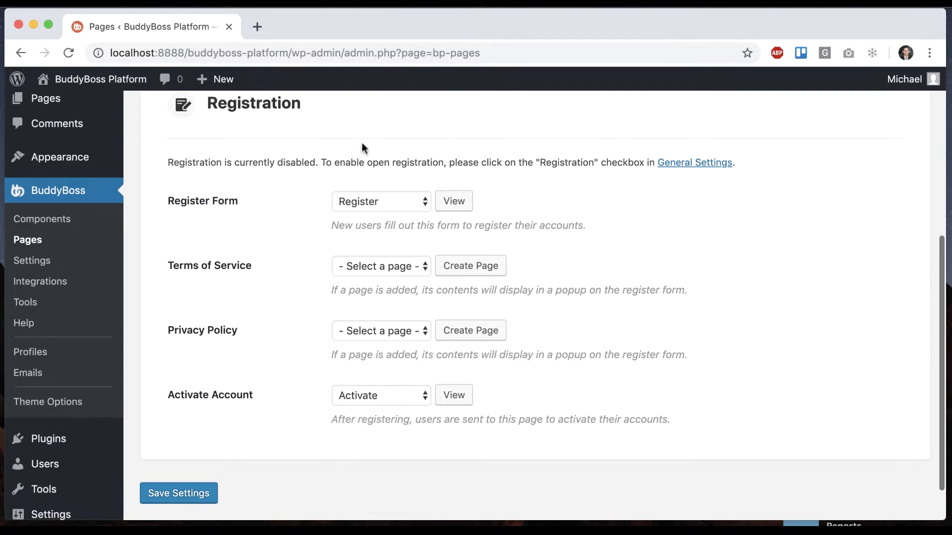
{"action": "left_click", "coordinate": [694, 163]}
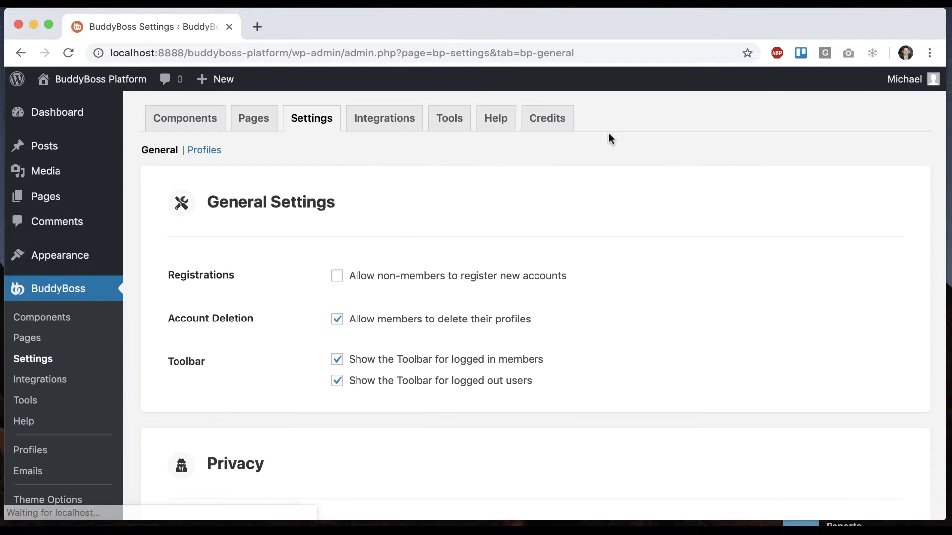
{"action": "scroll", "coordinate": [686, 301], "scroll_direction": "down", "scroll_amount": 1}
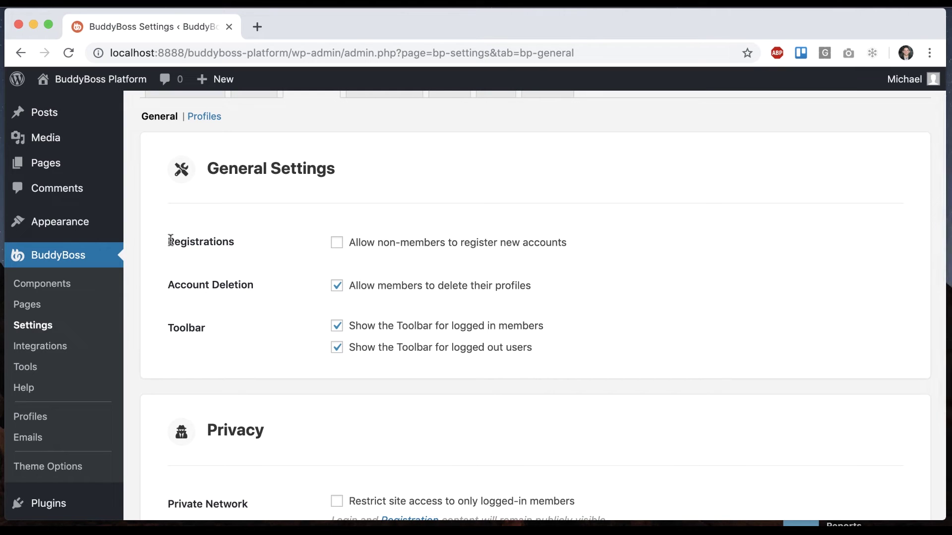
{"action": "left_click_drag", "start_coordinate": [171, 240], "coordinate": [236, 240]}
{"action": "left_click_drag", "start_coordinate": [231, 166], "coordinate": [328, 165]}
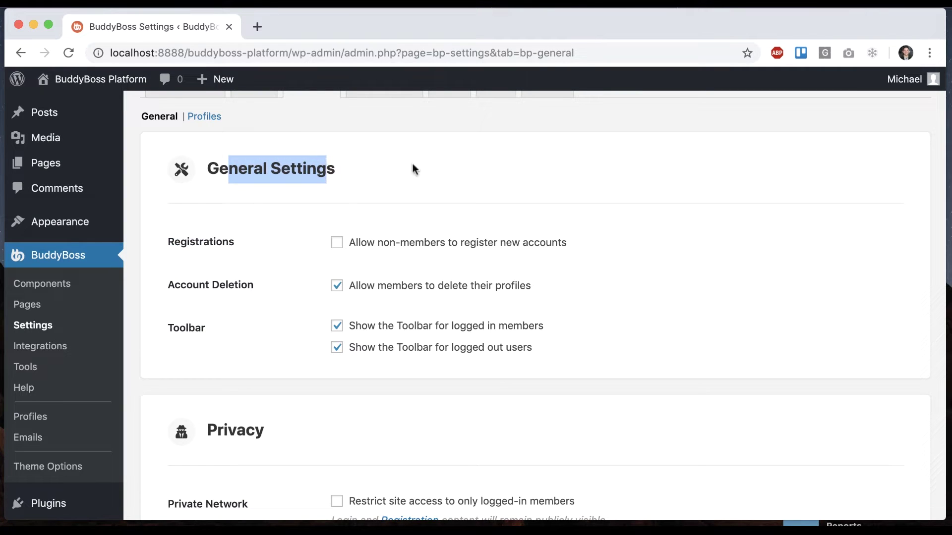
{"action": "left_click", "coordinate": [383, 246]}
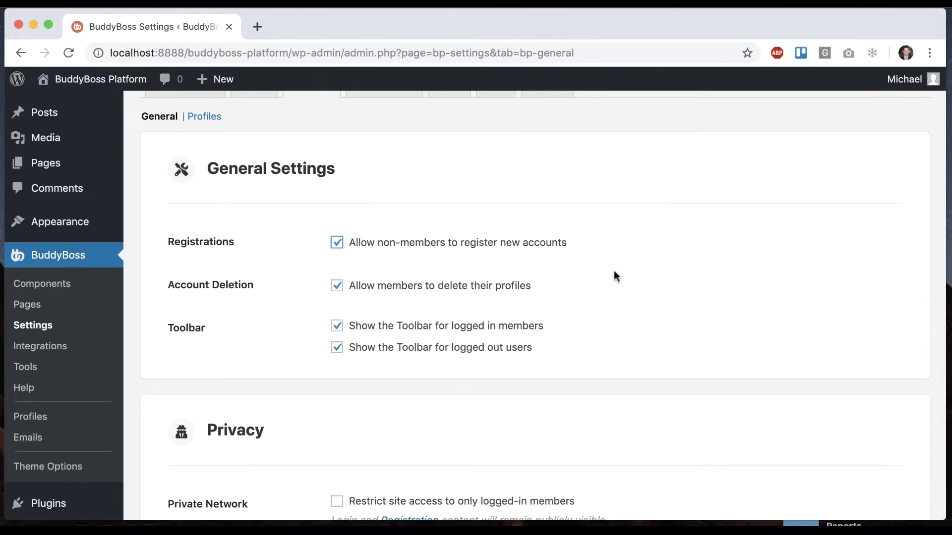
Save the General Settings so open registration is stored
{"action": "scroll", "coordinate": [614, 271], "scroll_direction": "down", "scroll_amount": 3}
{"action": "left_click", "coordinate": [209, 447]}
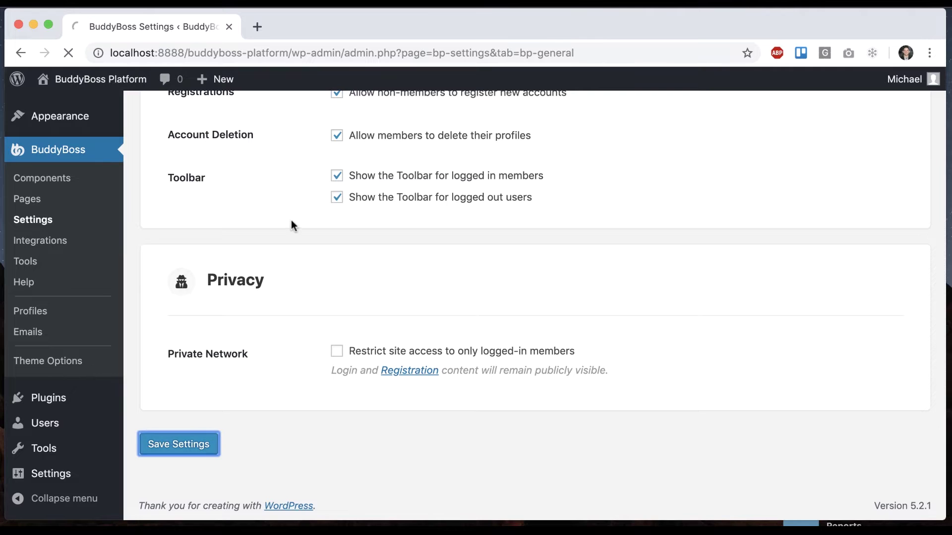
{"action": "scroll", "coordinate": [295, 207], "scroll_direction": "down", "scroll_amount": 2}
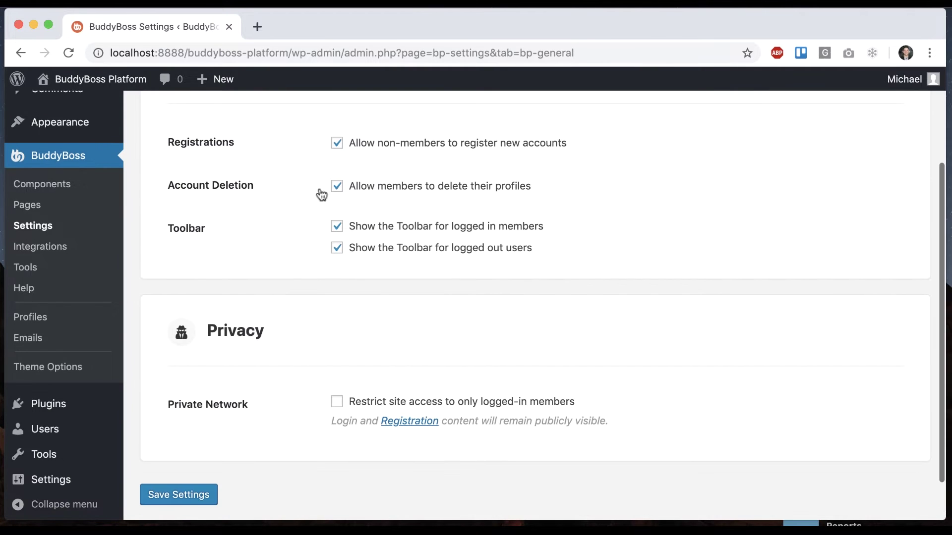
{"action": "scroll", "coordinate": [302, 228], "scroll_direction": "up", "scroll_amount": 1}
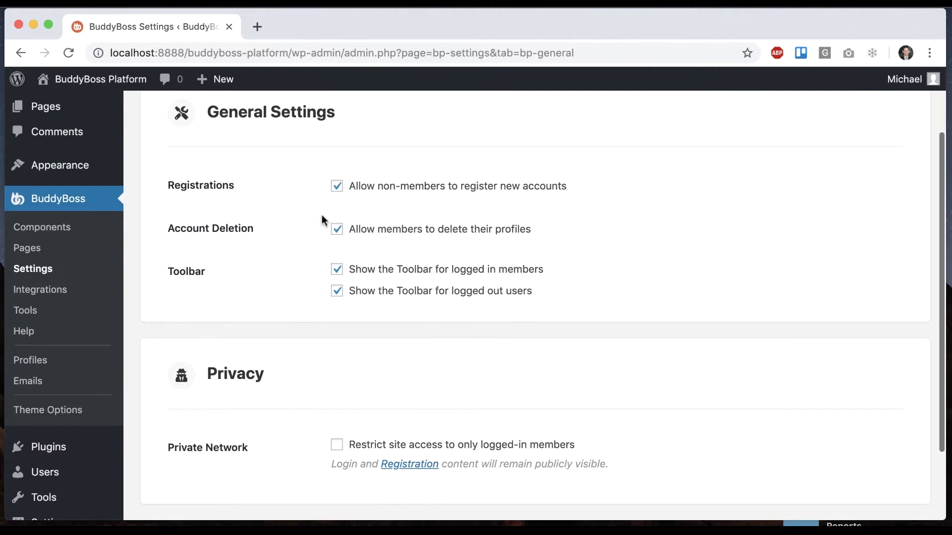
{"action": "scroll", "coordinate": [475, 195], "scroll_direction": "up", "scroll_amount": 2}
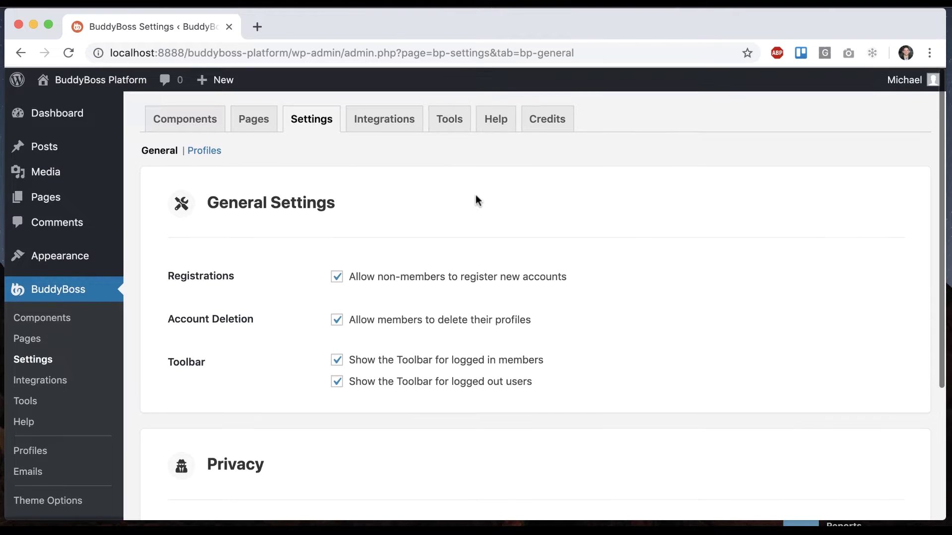
Confirm the BuddyBoss page assignments keep Register and Activate as the registration and activation pages
{"action": "left_click", "coordinate": [252, 119]}
{"action": "scroll", "coordinate": [355, 183], "scroll_direction": "down", "scroll_amount": 6}
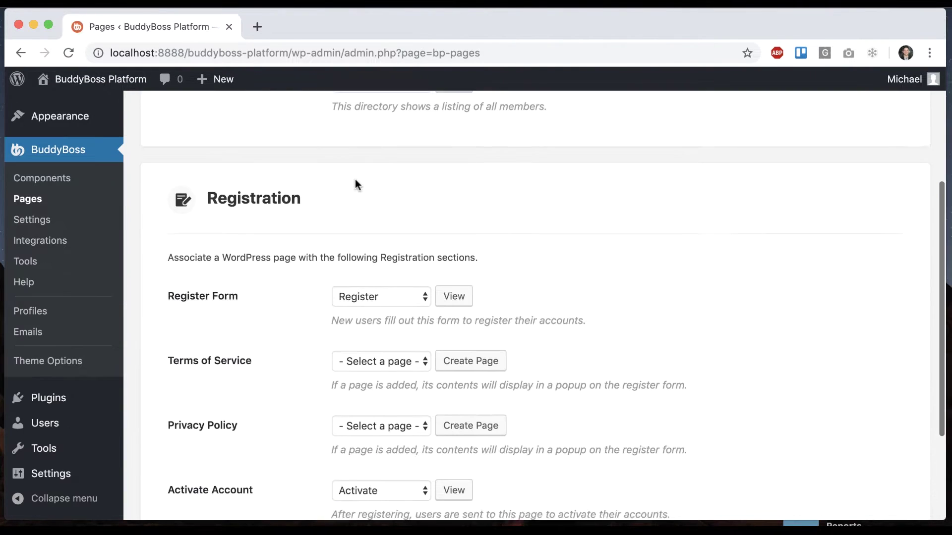
{"action": "left_click", "coordinate": [399, 177]}
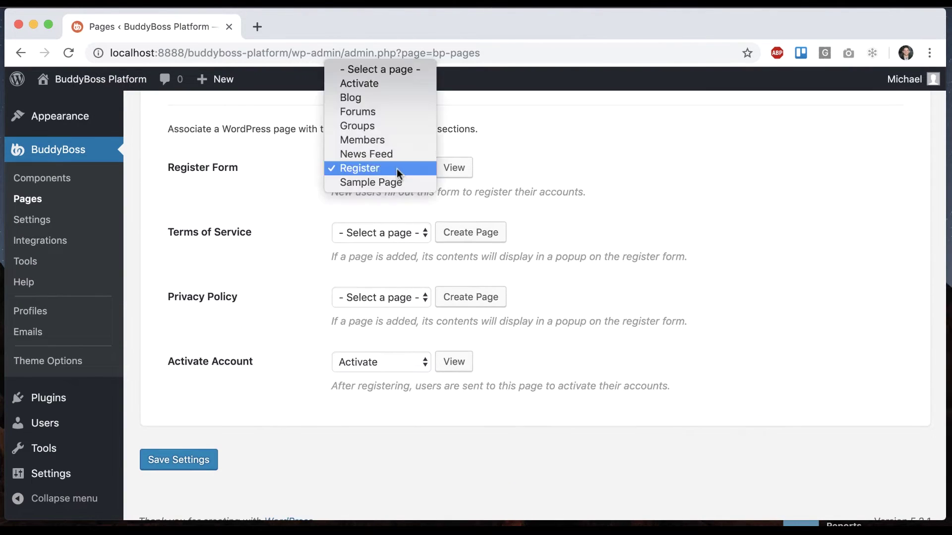
{"action": "left_click", "coordinate": [396, 169]}
{"action": "left_click", "coordinate": [410, 365]}
{"action": "left_click", "coordinate": [583, 358]}
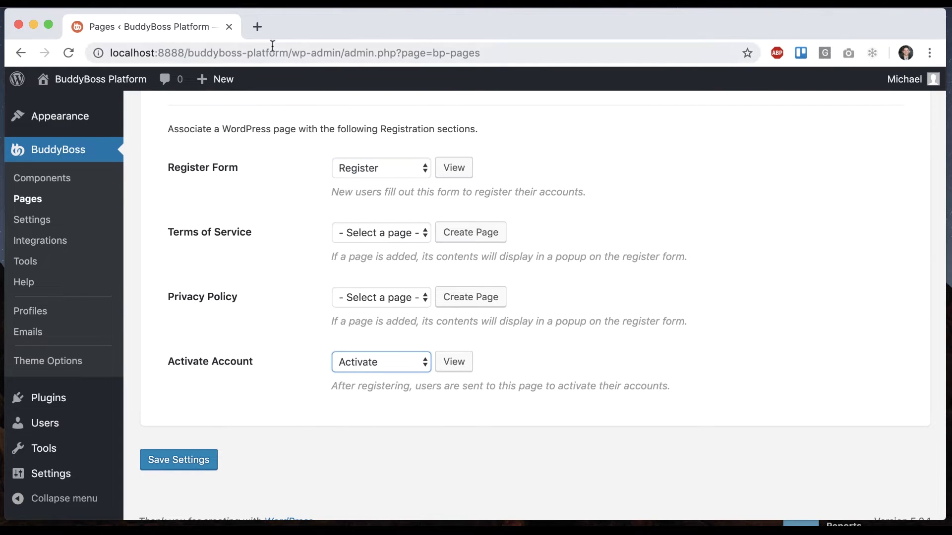
Load the site's base address in a new incognito window placed beside the admin
{"action": "left_click_drag", "start_coordinate": [291, 52], "coordinate": [110, 51]}
{"action": "key", "text": "super+c"}
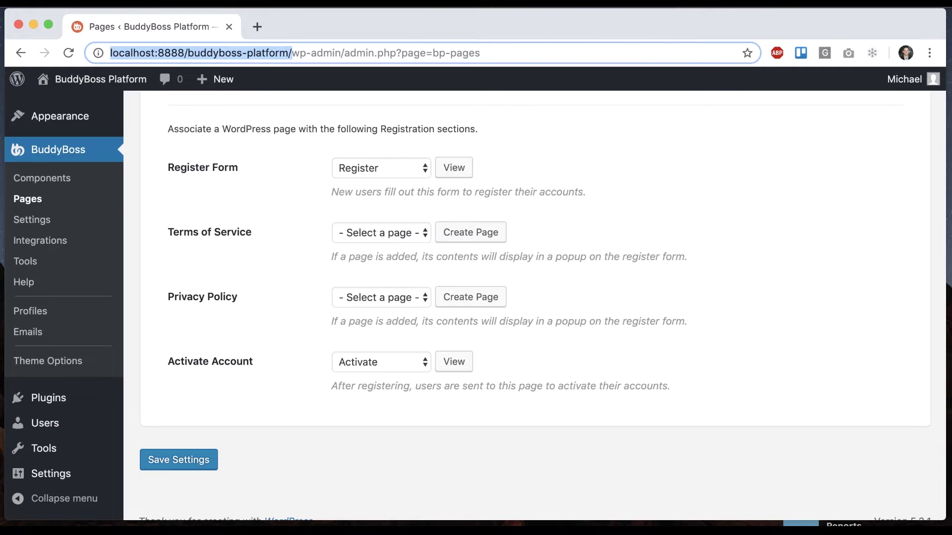
{"action": "left_click", "coordinate": [124, 3]}
{"action": "left_click", "coordinate": [122, 45]}
{"action": "key", "text": "super+v"}
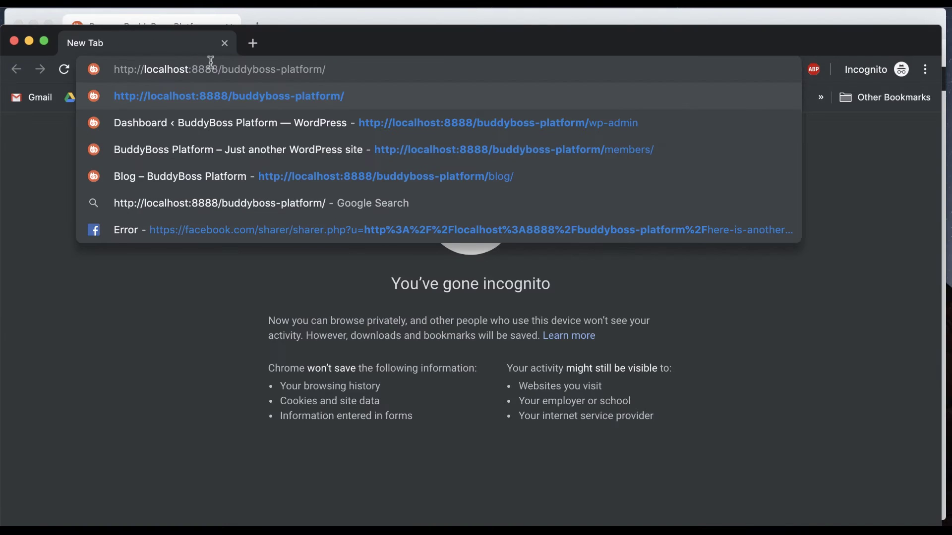
{"action": "key", "text": "Return"}
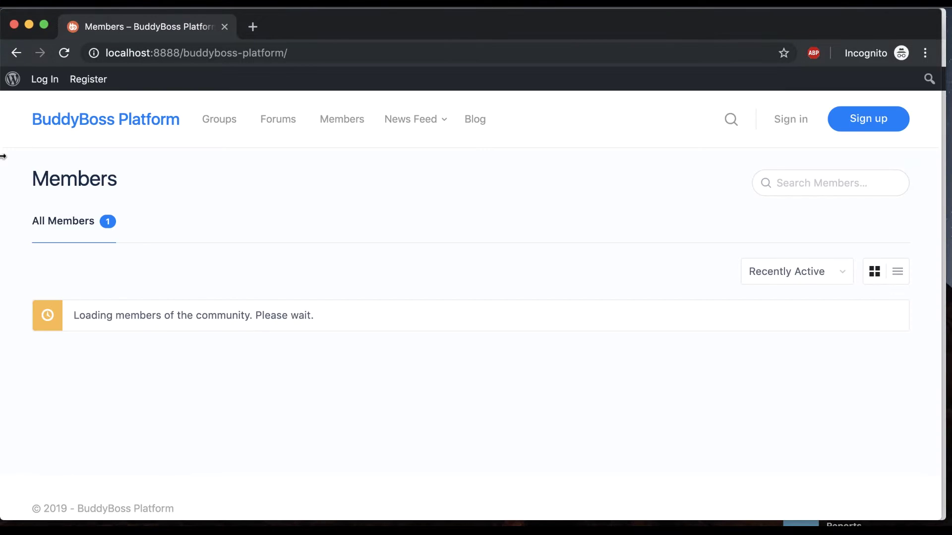
{"action": "left_click_drag", "start_coordinate": [3, 153], "coordinate": [133, 144]}
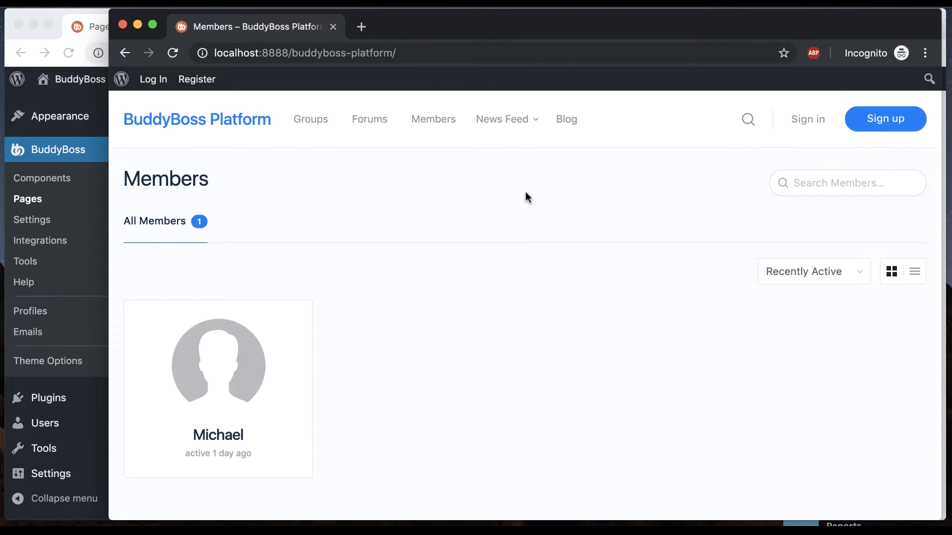
Open the Sign up link to view the Create an Account form
{"action": "left_click", "coordinate": [885, 118]}
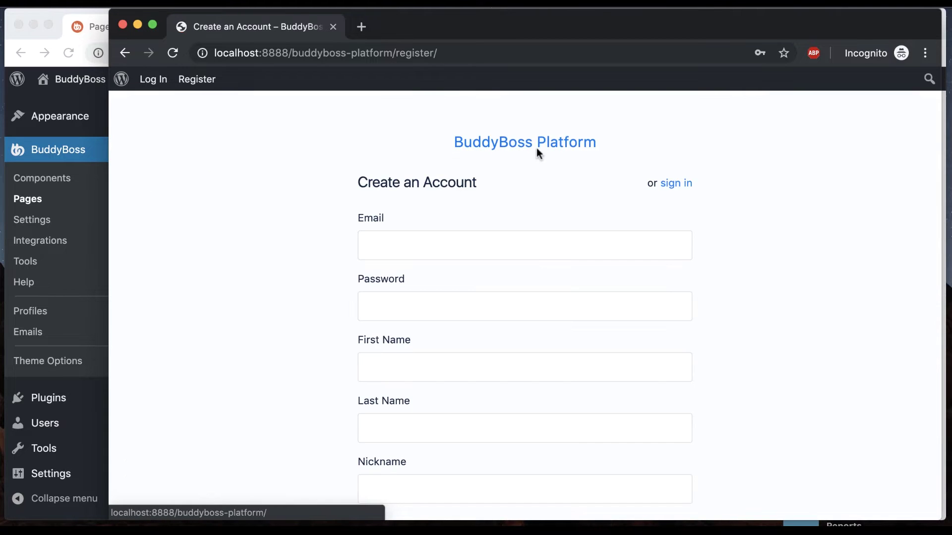
{"action": "scroll", "coordinate": [312, 273], "scroll_direction": "down", "scroll_amount": 3}
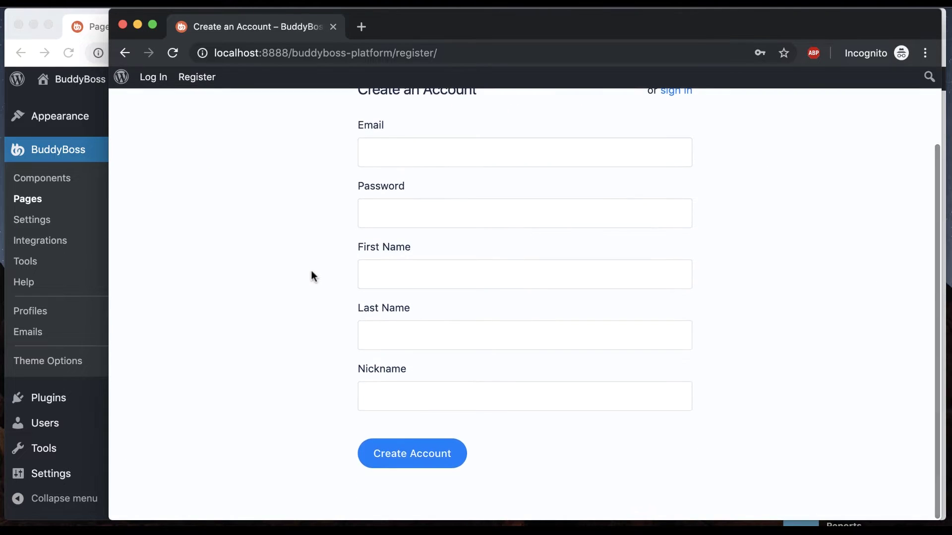
{"action": "scroll", "coordinate": [312, 273], "scroll_direction": "up", "scroll_amount": 3}
{"action": "scroll", "coordinate": [311, 275], "scroll_direction": "down", "scroll_amount": 2}
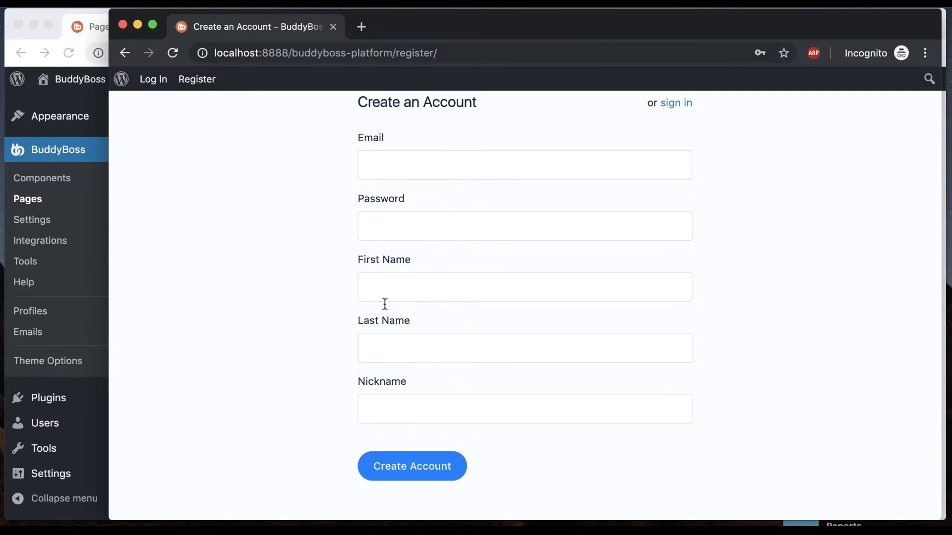
{"action": "scroll", "coordinate": [299, 245], "scroll_direction": "up", "scroll_amount": 1}
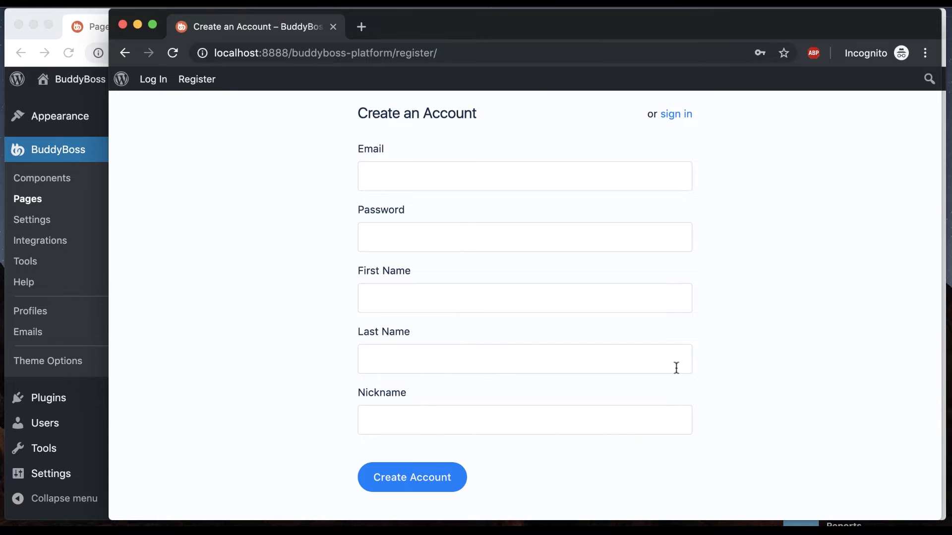
{"action": "scroll", "coordinate": [679, 357], "scroll_direction": "up", "scroll_amount": 3}
{"action": "scroll", "coordinate": [734, 325], "scroll_direction": "down", "scroll_amount": 4}
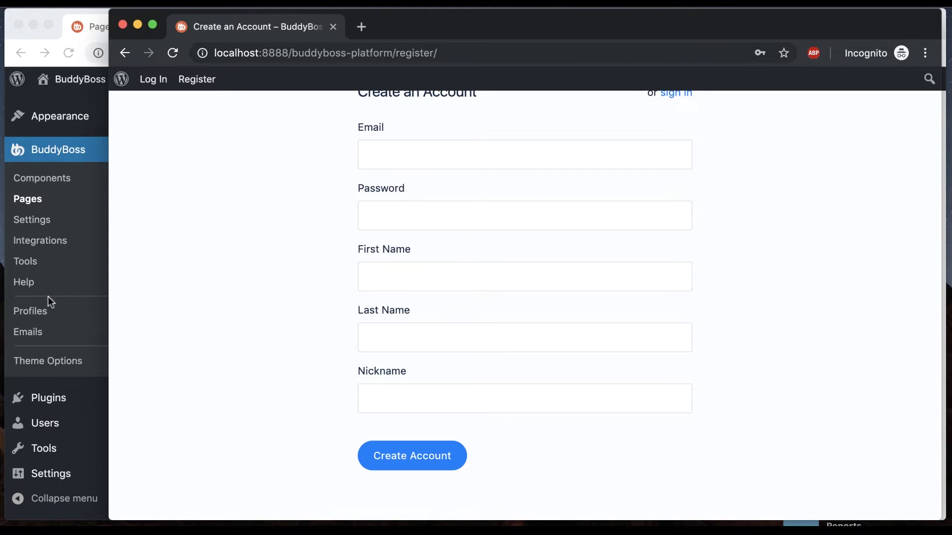
Return to the admin window and narrow it so the incognito window shows alongside
{"action": "key", "text": "super+grave"}
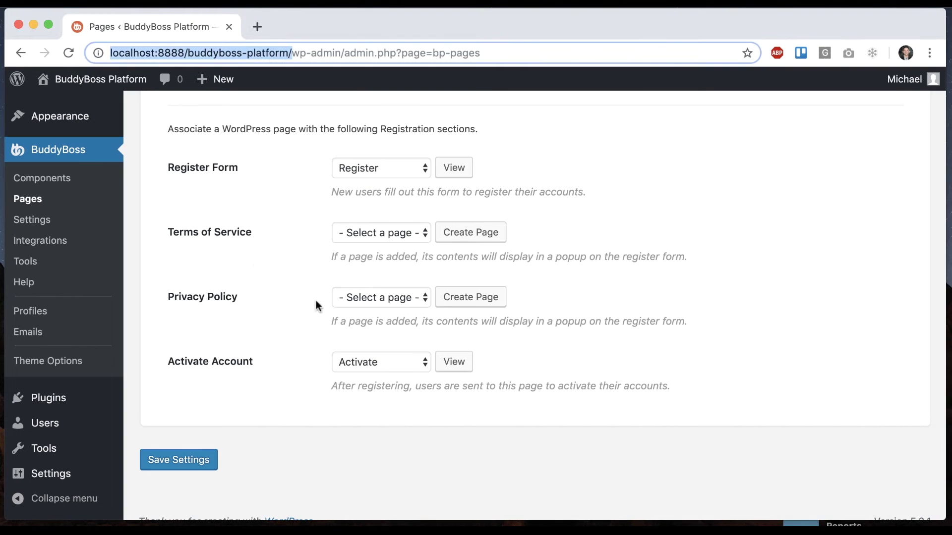
{"action": "left_click", "coordinate": [291, 351]}
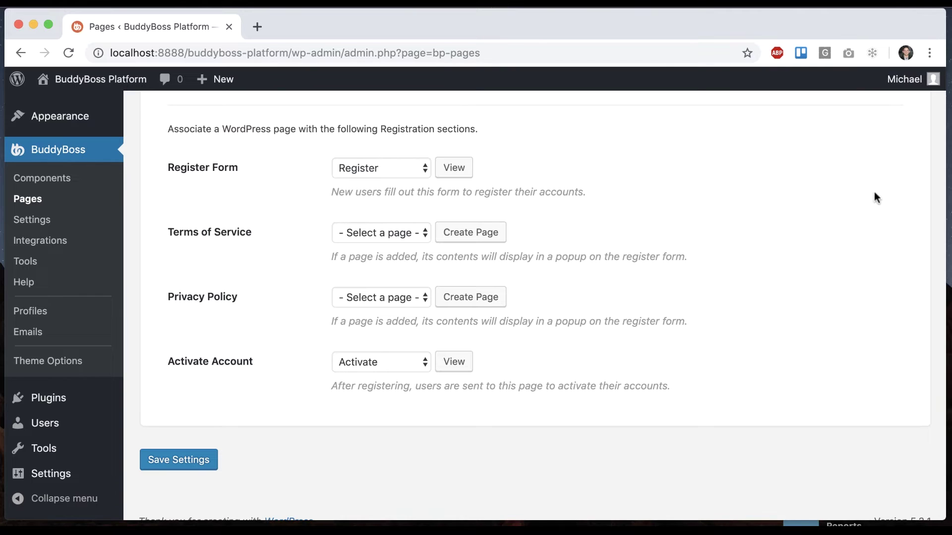
{"action": "left_click_drag", "start_coordinate": [945, 175], "coordinate": [892, 174]}
{"action": "left_click", "coordinate": [915, 174]}
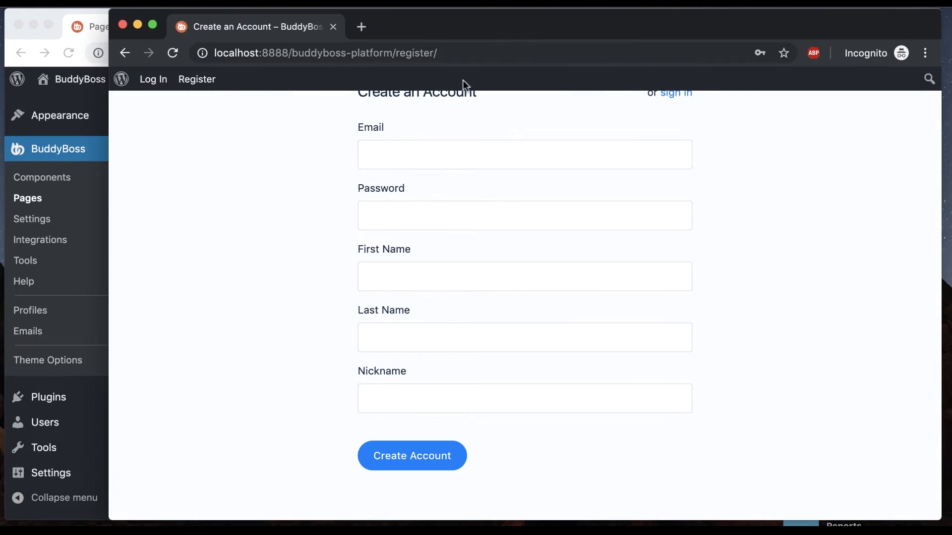
{"action": "double_click", "coordinate": [413, 53]}
{"action": "type", "text": "activate"}
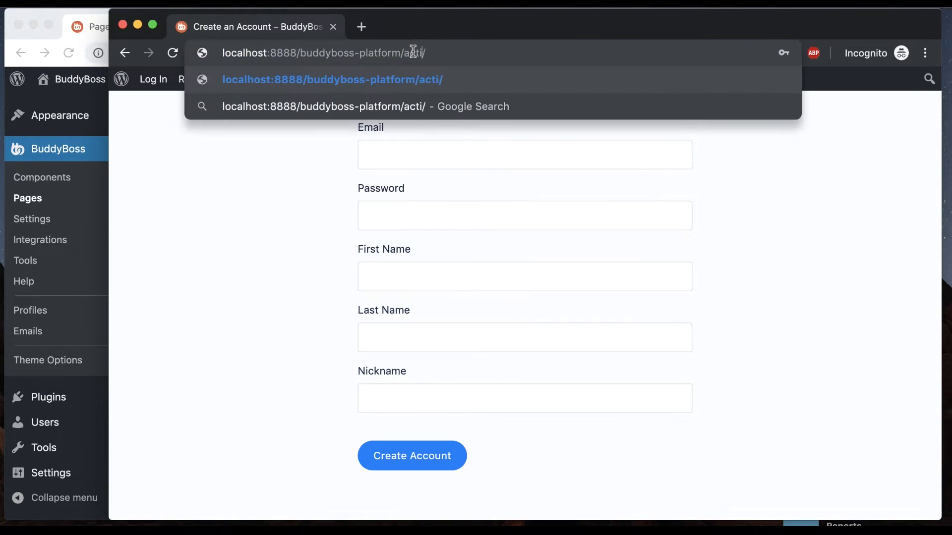
{"action": "key", "text": "Return"}
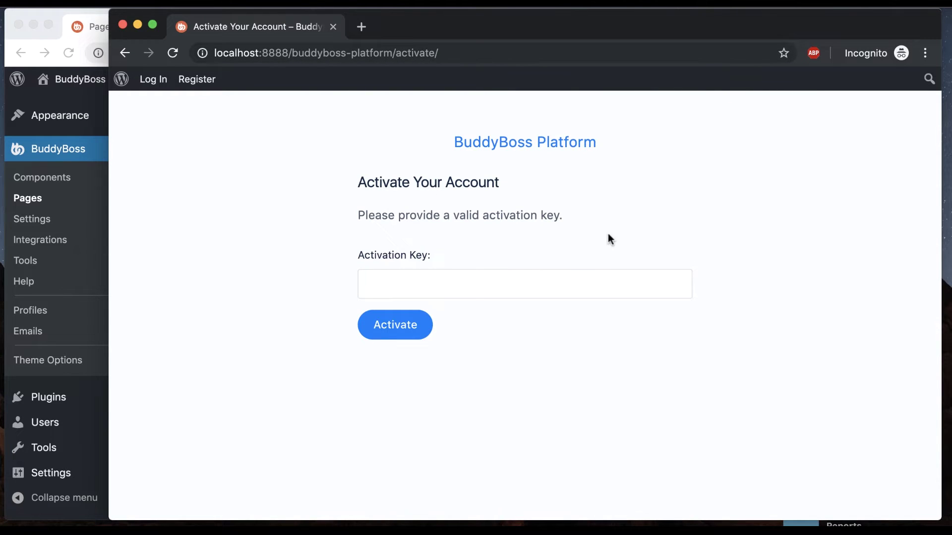
{"action": "left_click", "coordinate": [509, 283]}
Compare the incognito registration form with the BuddyBoss Pages settings in admin
{"action": "left_click", "coordinate": [124, 54]}
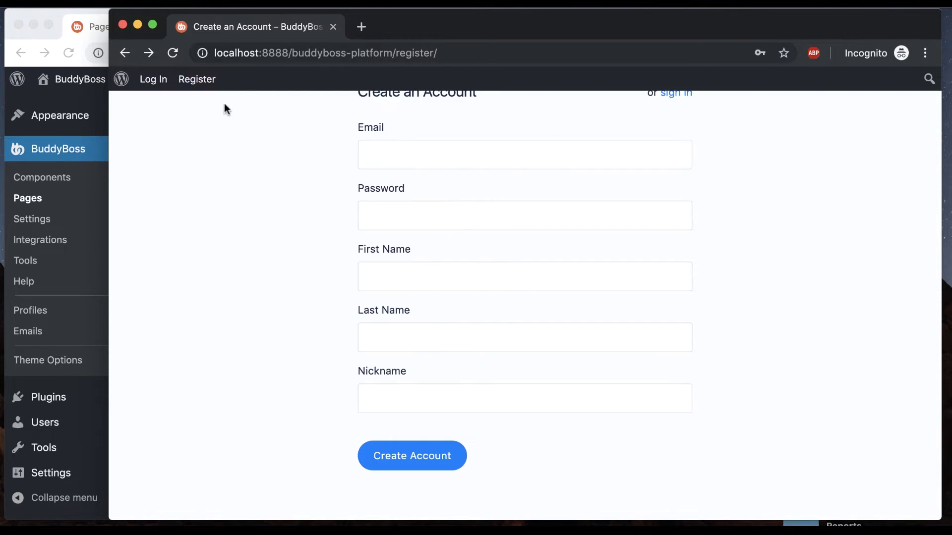
{"action": "left_click", "coordinate": [102, 298]}
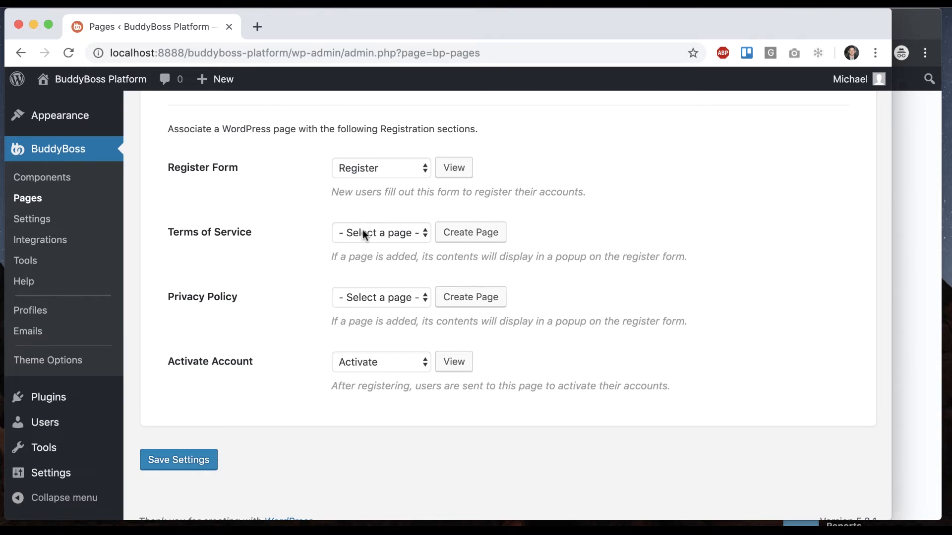
{"action": "left_click", "coordinate": [915, 152]}
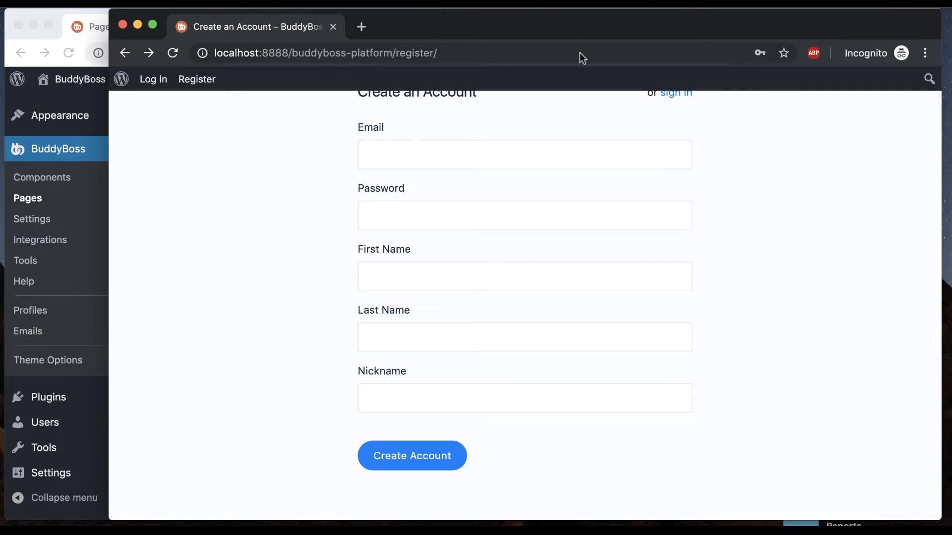
{"action": "scroll", "coordinate": [429, 279], "scroll_direction": "up", "scroll_amount": 2}
{"action": "scroll", "coordinate": [431, 278], "scroll_direction": "down", "scroll_amount": 2}
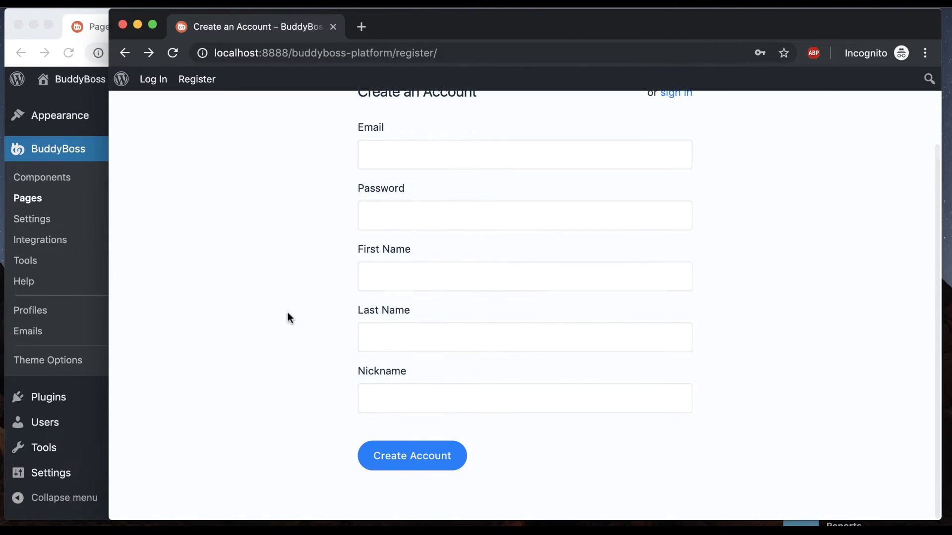
Go to Pages > All Pages in the admin sidebar
{"action": "left_click", "coordinate": [27, 298]}
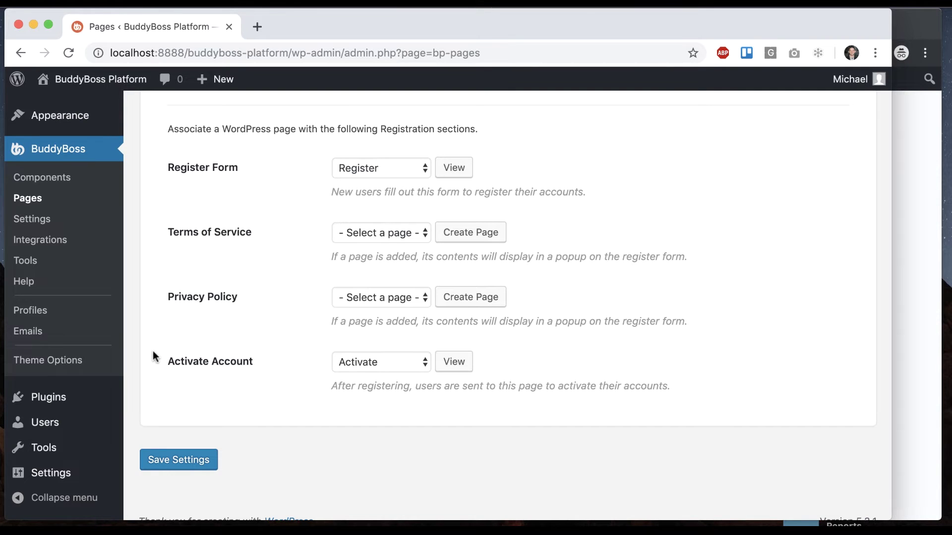
{"action": "scroll", "coordinate": [153, 355], "scroll_direction": "up", "scroll_amount": 10}
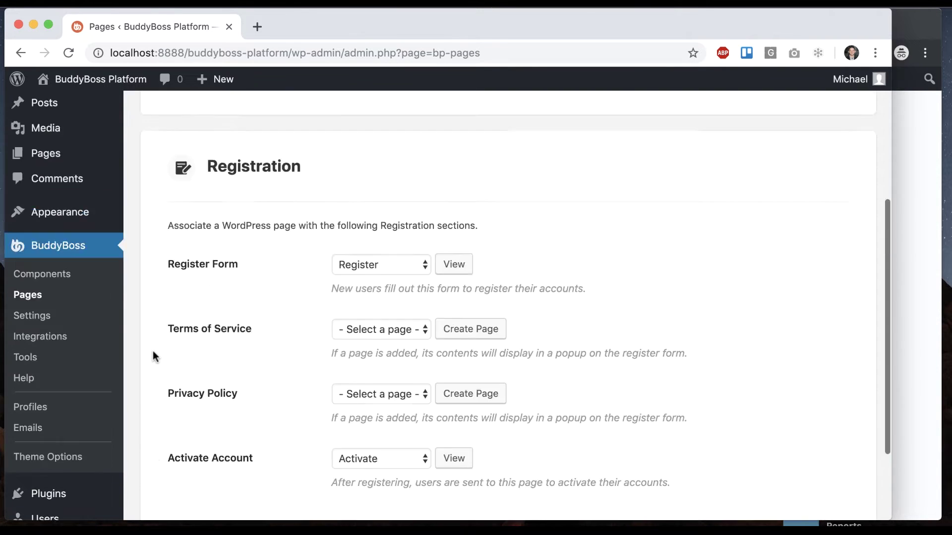
{"action": "left_click", "coordinate": [68, 203]}
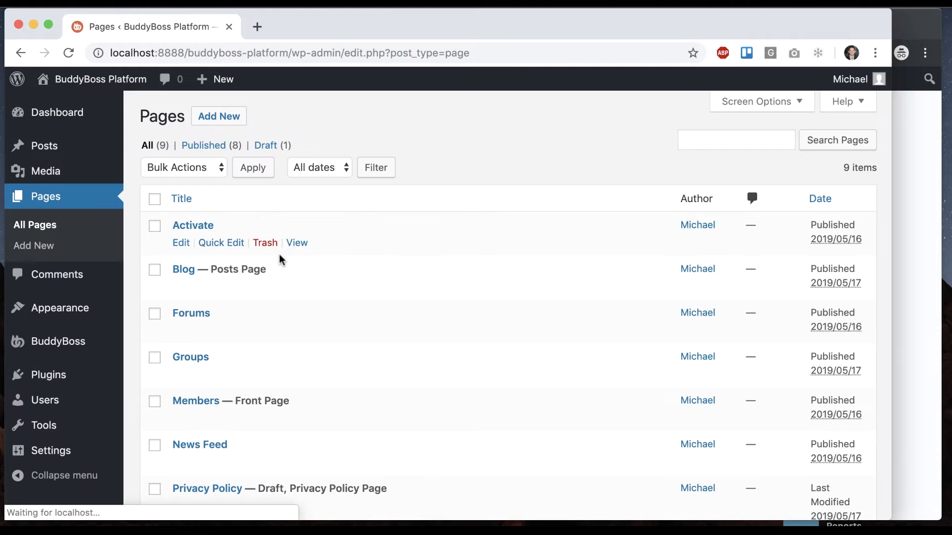
Open the draft Privacy Policy page in the editor
{"action": "scroll", "coordinate": [278, 257], "scroll_direction": "down", "scroll_amount": 3}
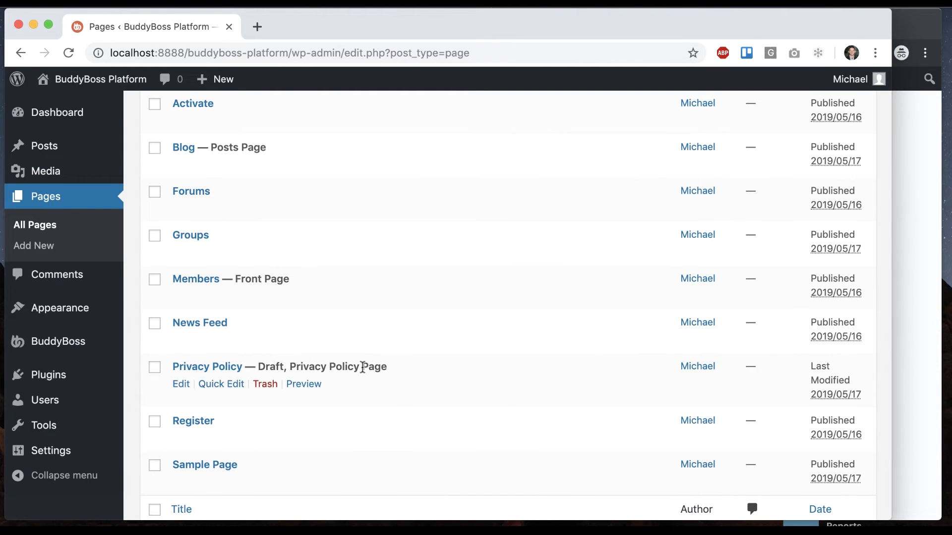
{"action": "left_click", "coordinate": [181, 385]}
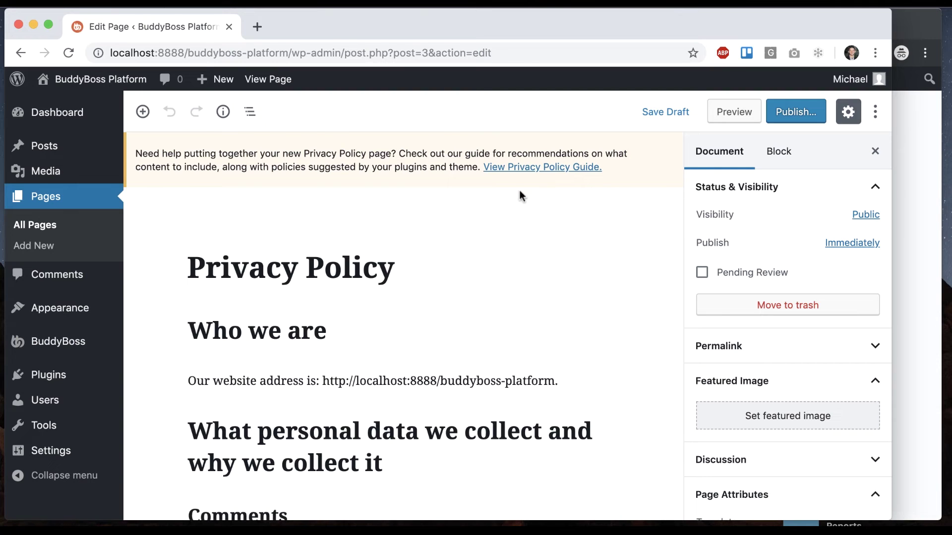
{"action": "scroll", "coordinate": [404, 257], "scroll_direction": "down", "scroll_amount": 1}
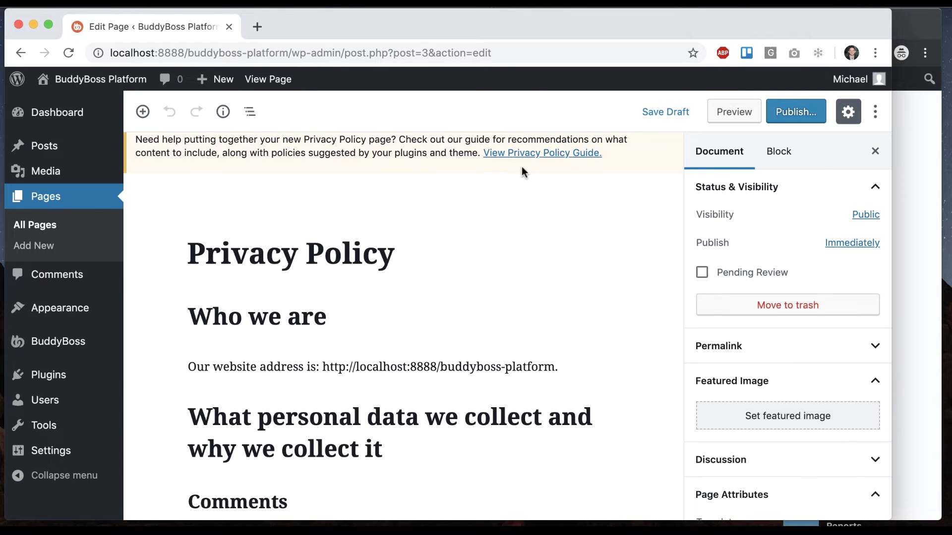
{"action": "scroll", "coordinate": [469, 270], "scroll_direction": "down", "scroll_amount": 20}
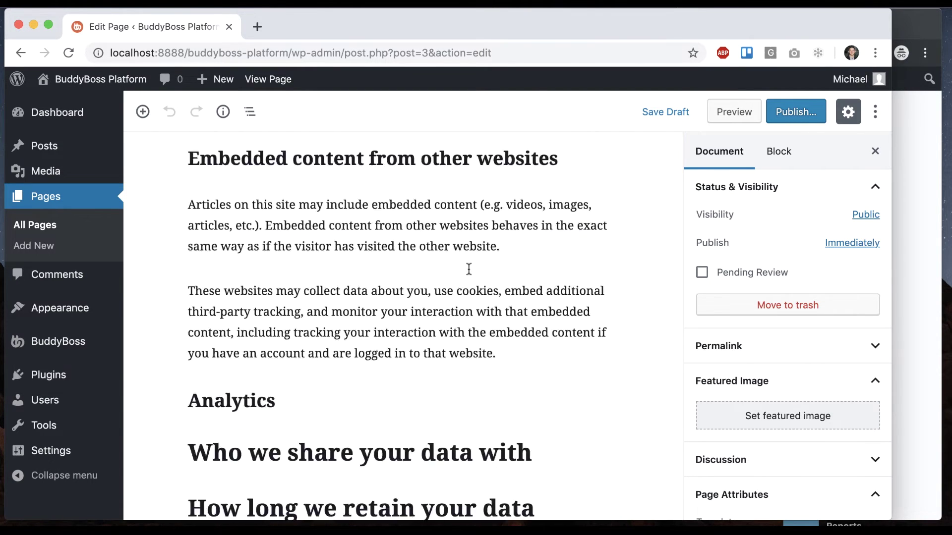
{"action": "scroll", "coordinate": [468, 270], "scroll_direction": "up", "scroll_amount": 18}
{"action": "scroll", "coordinate": [469, 269], "scroll_direction": "down", "scroll_amount": 10}
{"action": "scroll", "coordinate": [469, 269], "scroll_direction": "down", "scroll_amount": 10}
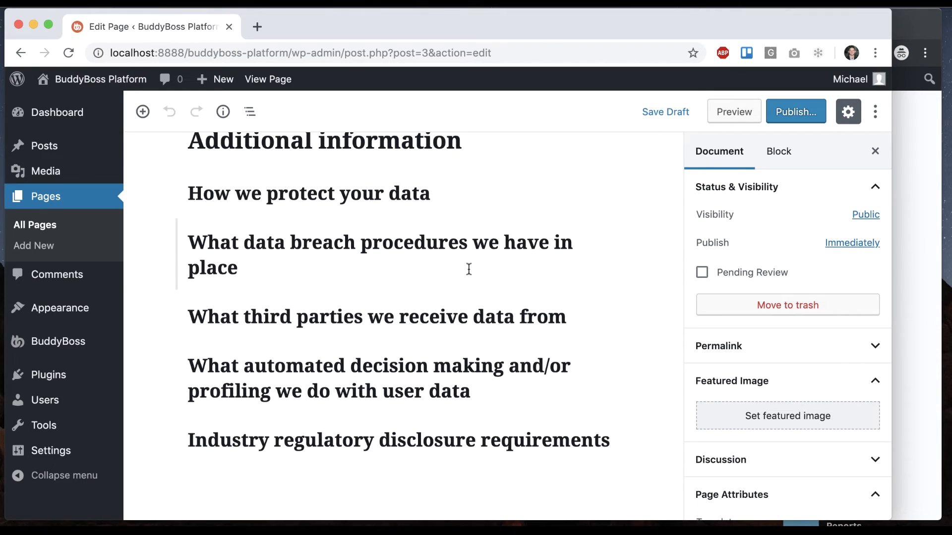
{"action": "scroll", "coordinate": [512, 248], "scroll_direction": "up", "scroll_amount": 20}
Publish the Privacy Policy page and open Privacy Settings in a new tab
{"action": "left_click", "coordinate": [796, 111]}
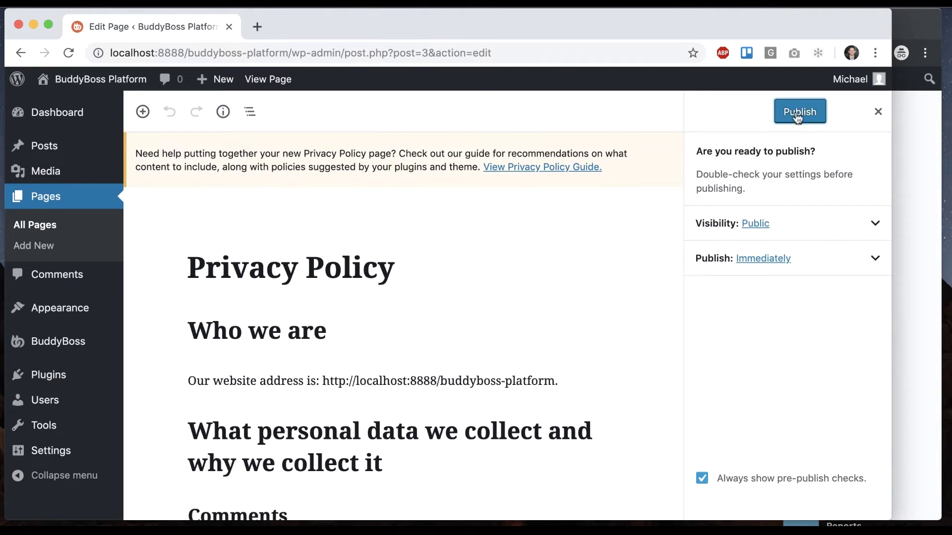
{"action": "left_click", "coordinate": [798, 111]}
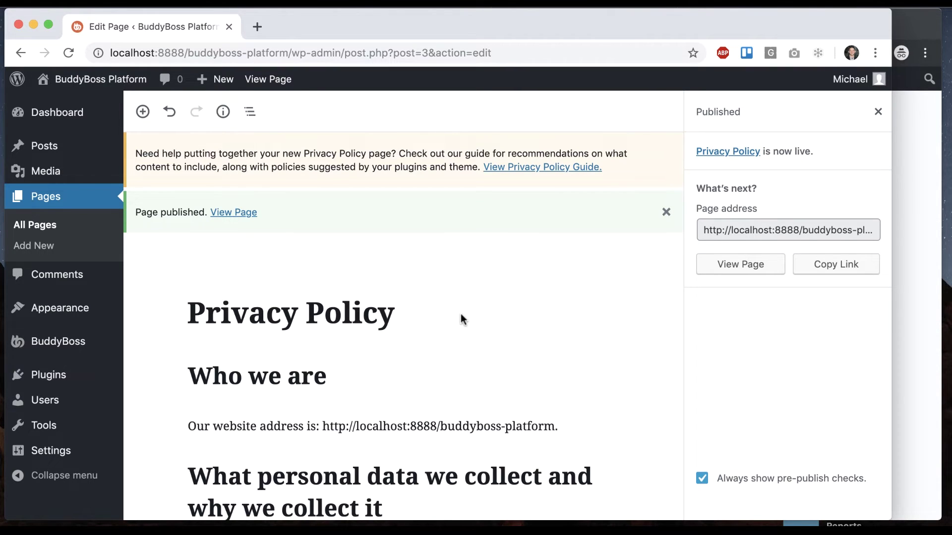
{"action": "mouse_move", "coordinate": [105, 455]}
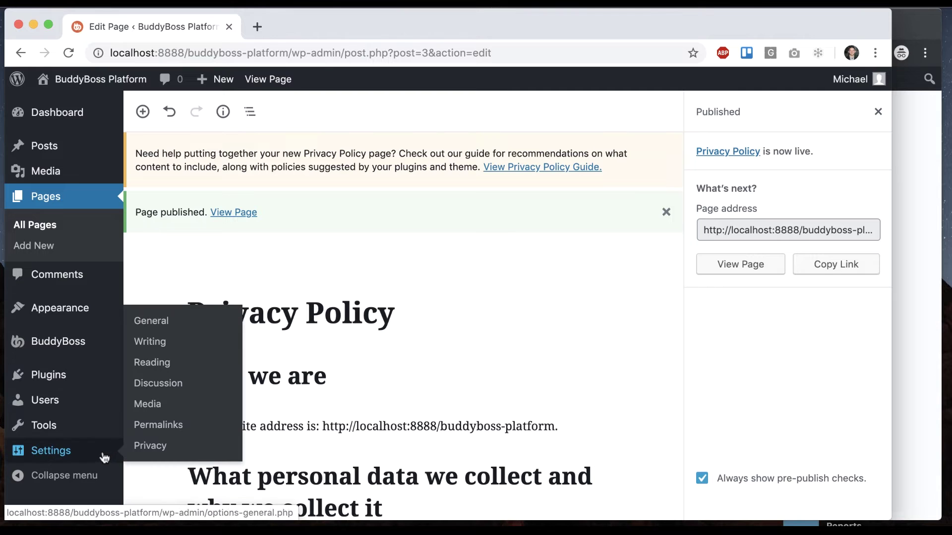
{"action": "left_click", "coordinate": [144, 448], "text": "super"}
Verify Privacy Settings has Privacy Policy selected as the privacy page
{"action": "left_click", "coordinate": [314, 26]}
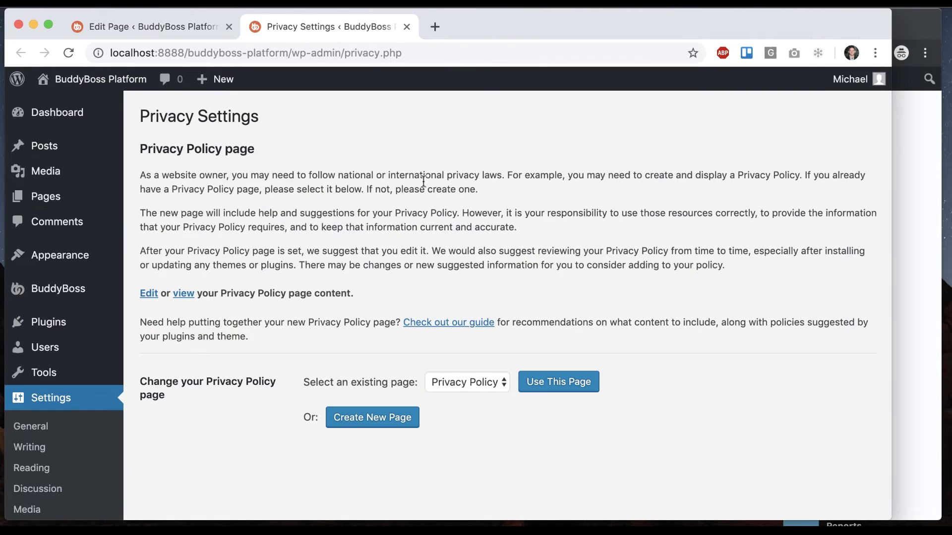
{"action": "left_click", "coordinate": [465, 382]}
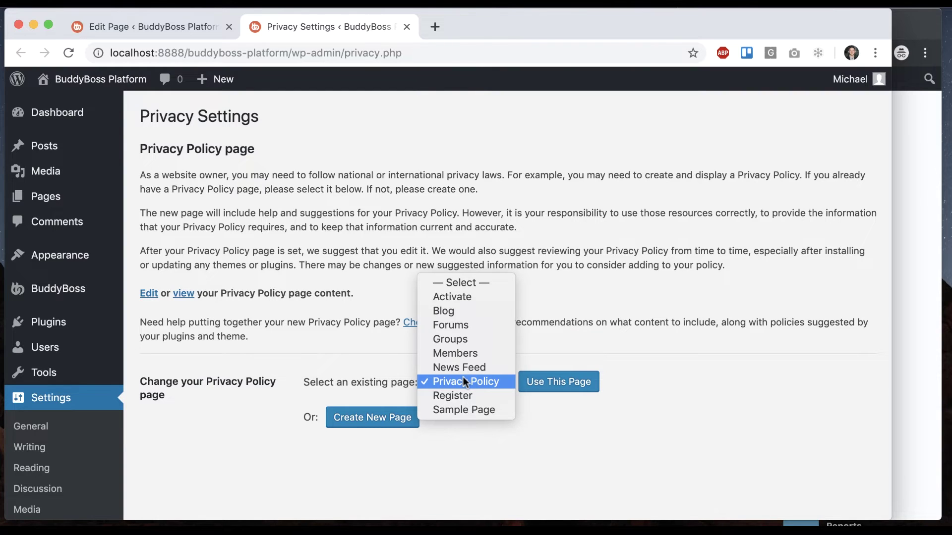
{"action": "left_click", "coordinate": [465, 379]}
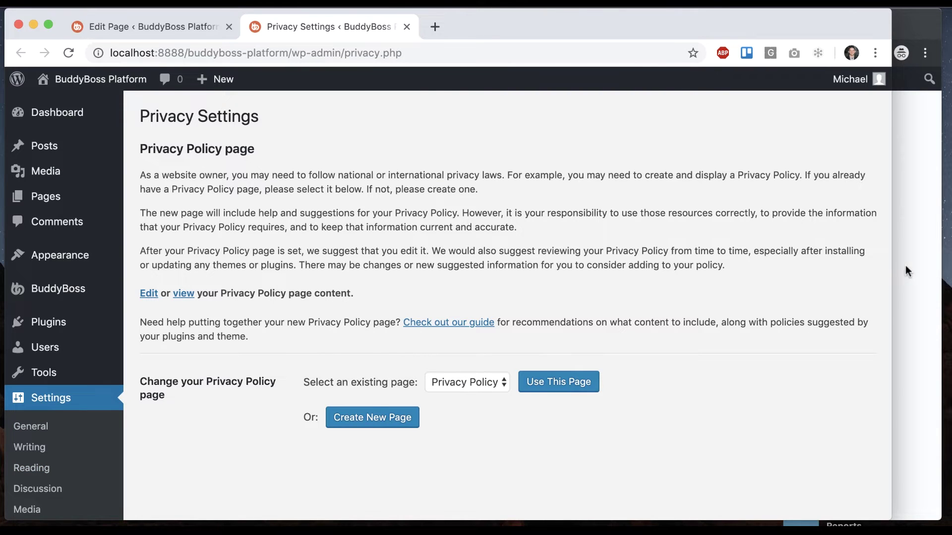
In incognito, open the Privacy Policy link from the sign-in page, then close that tab
{"action": "key", "text": "super+grave"}
{"action": "scroll", "coordinate": [843, 238], "scroll_direction": "up", "scroll_amount": 3}
{"action": "left_click", "coordinate": [674, 184], "text": "super"}
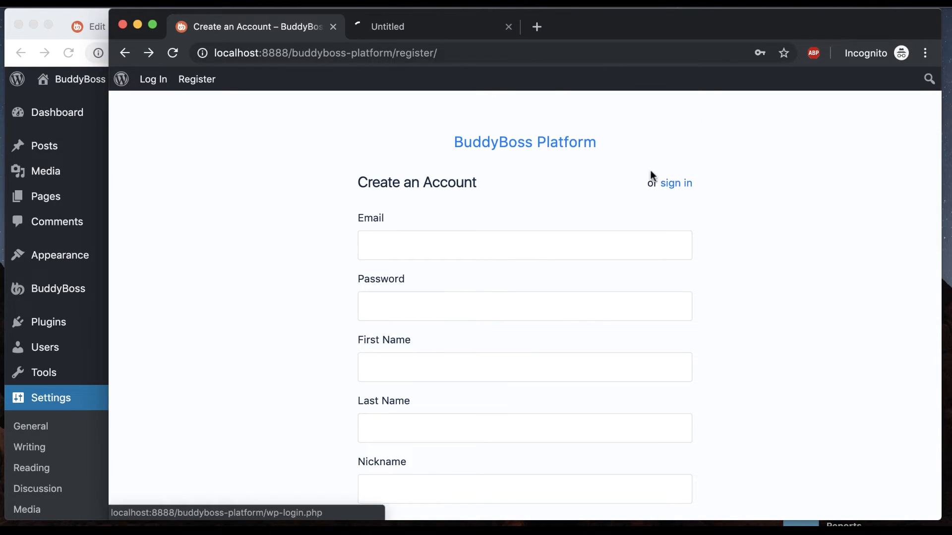
{"action": "left_click", "coordinate": [427, 34]}
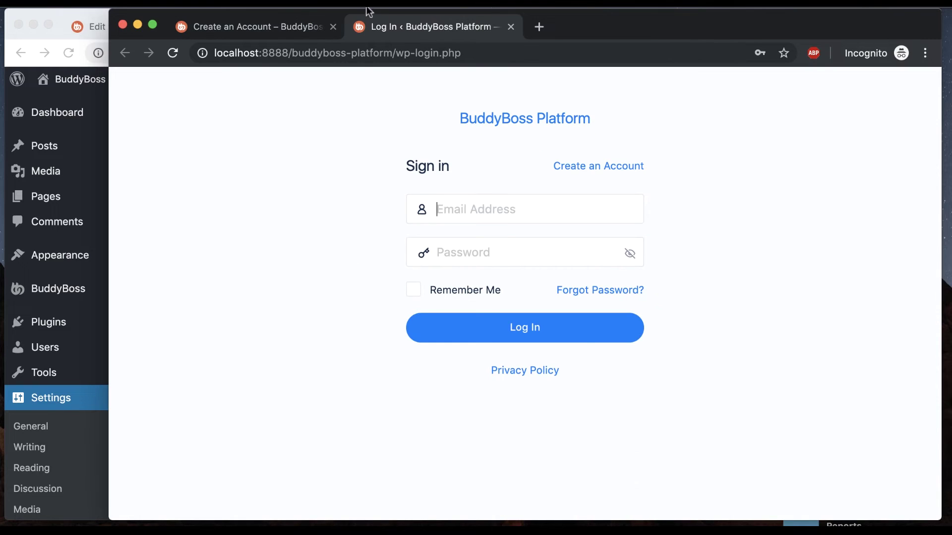
{"action": "left_click", "coordinate": [531, 372]}
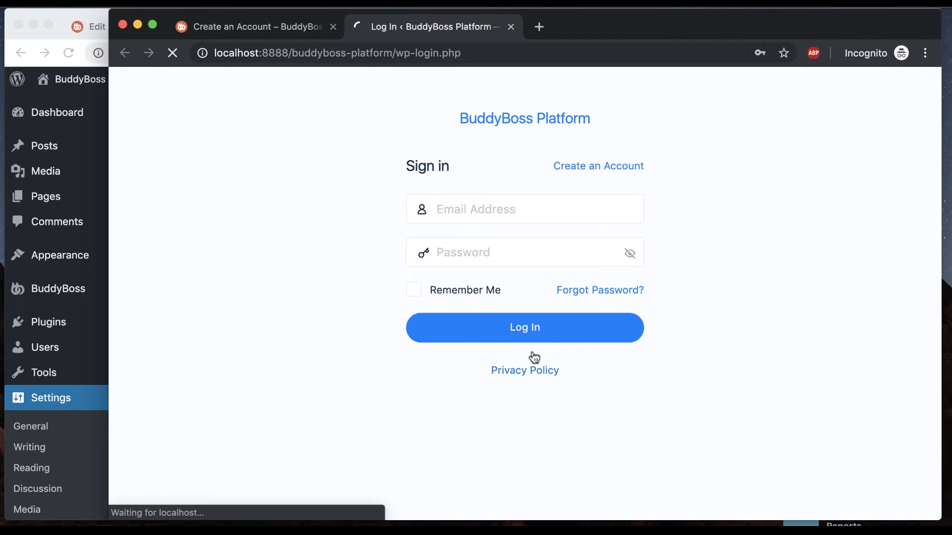
{"action": "scroll", "coordinate": [651, 253], "scroll_direction": "down", "scroll_amount": 5}
{"action": "scroll", "coordinate": [650, 253], "scroll_direction": "up", "scroll_amount": 5}
{"action": "left_click", "coordinate": [124, 52]}
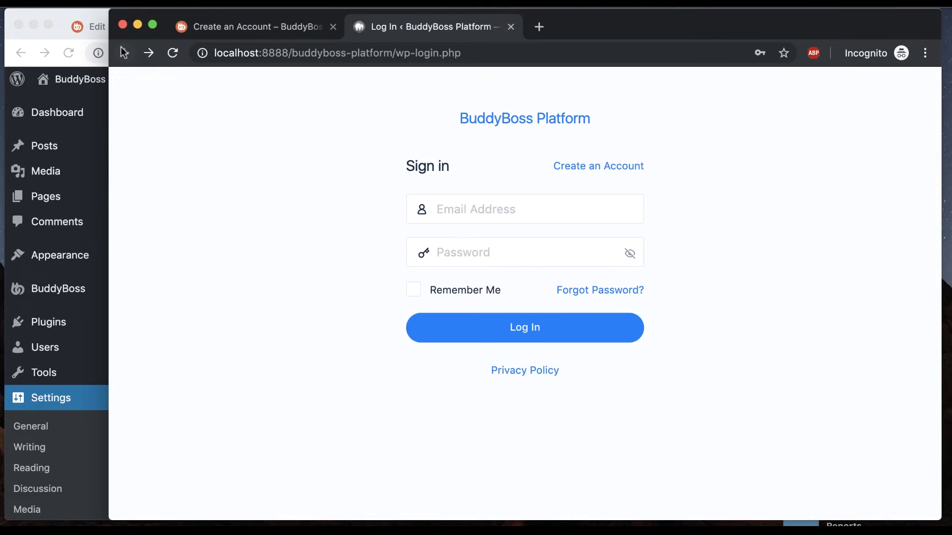
{"action": "key", "text": "super+w"}
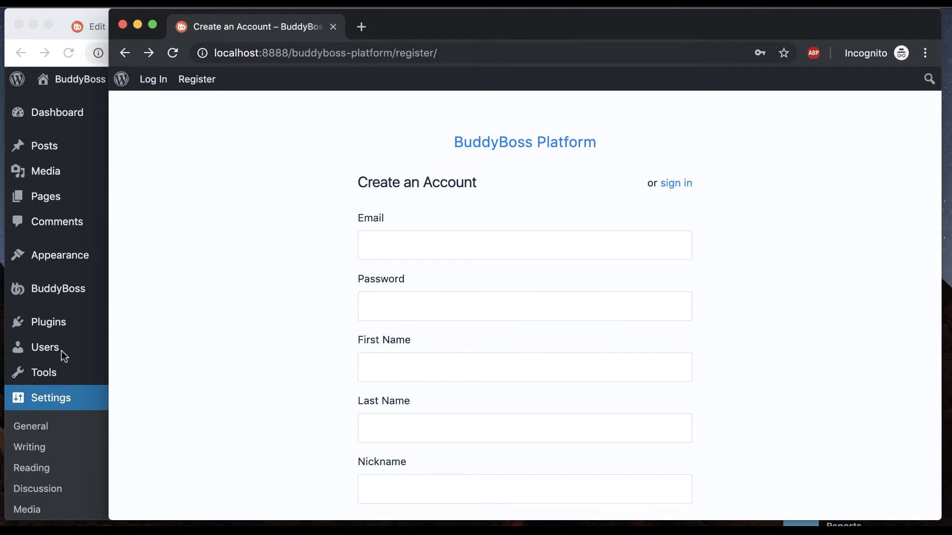
{"action": "left_click", "coordinate": [61, 355]}
In BuddyBoss > Pages, pick Privacy Policy for the Registration privacy dropdown and save
{"action": "key", "text": "super+w"}
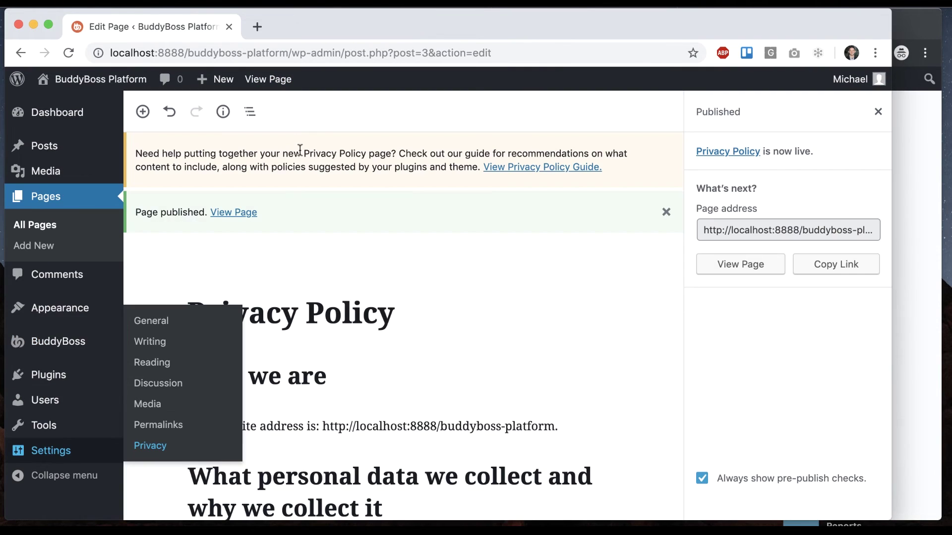
{"action": "mouse_move", "coordinate": [85, 345]}
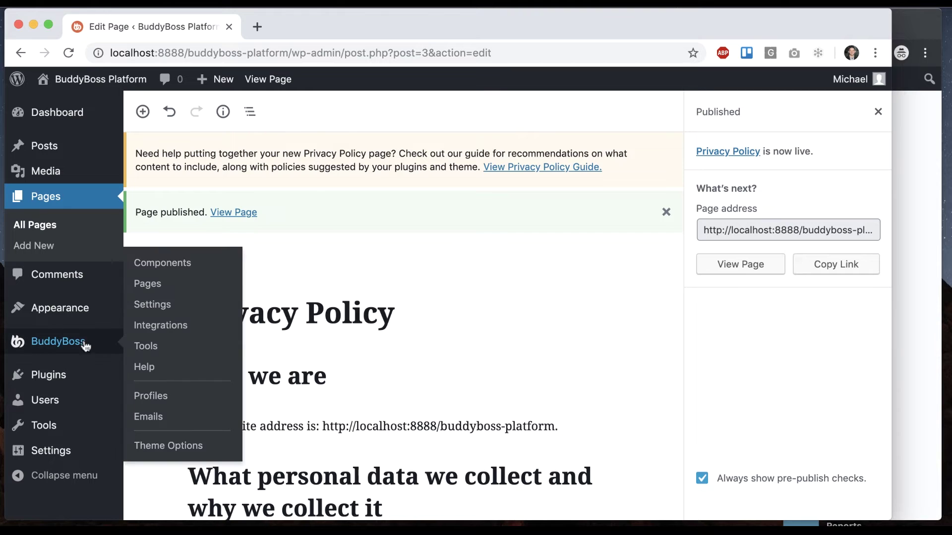
{"action": "left_click", "coordinate": [169, 284]}
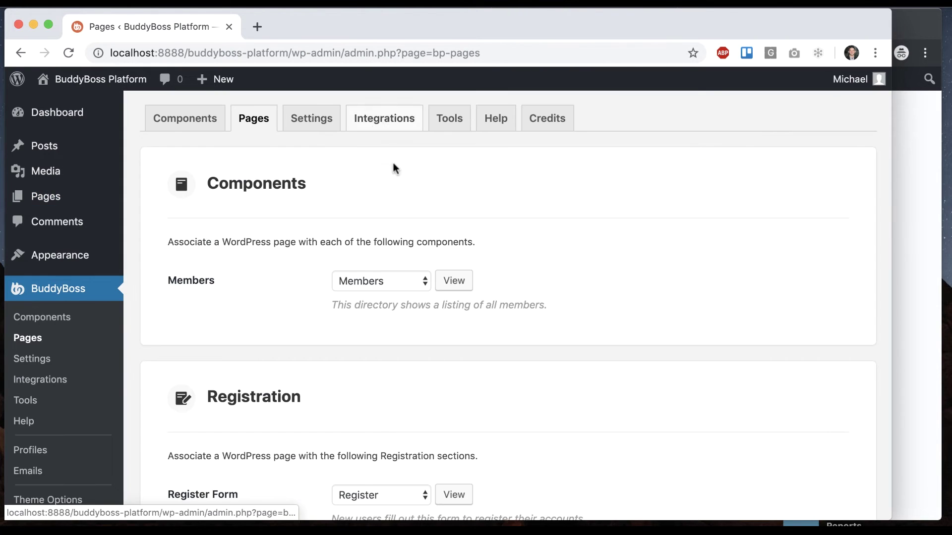
{"action": "scroll", "coordinate": [326, 318], "scroll_direction": "down", "scroll_amount": 5}
{"action": "scroll", "coordinate": [282, 362], "scroll_direction": "down", "scroll_amount": 1}
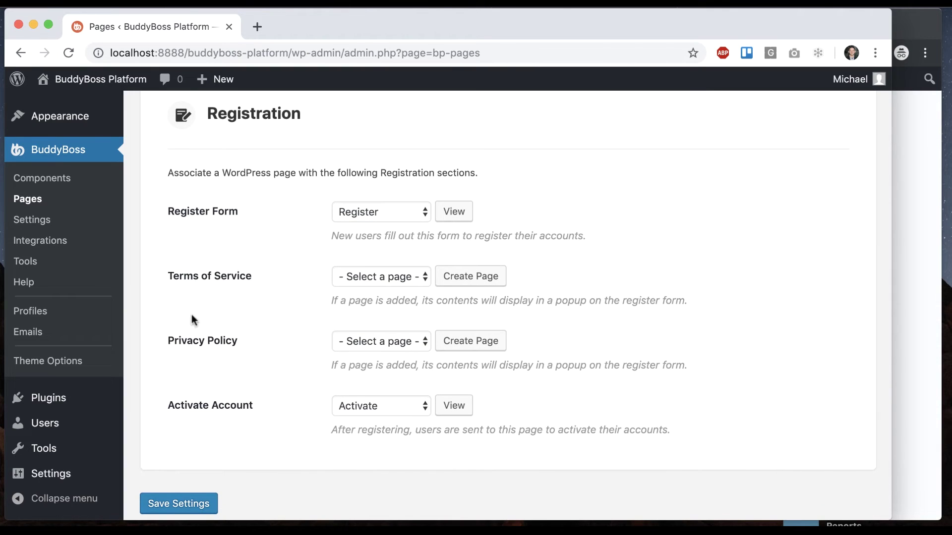
{"action": "left_click", "coordinate": [400, 342]}
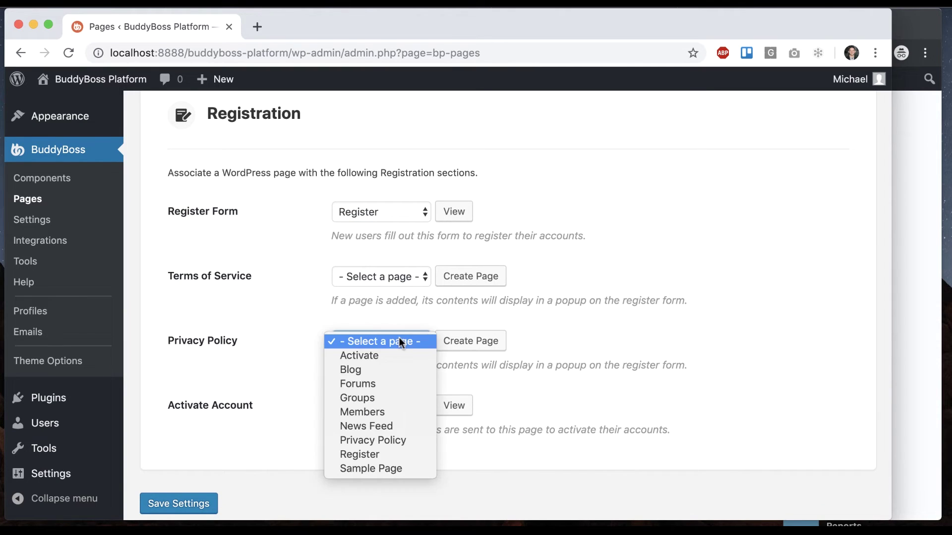
{"action": "left_click", "coordinate": [392, 442]}
{"action": "left_click", "coordinate": [196, 504]}
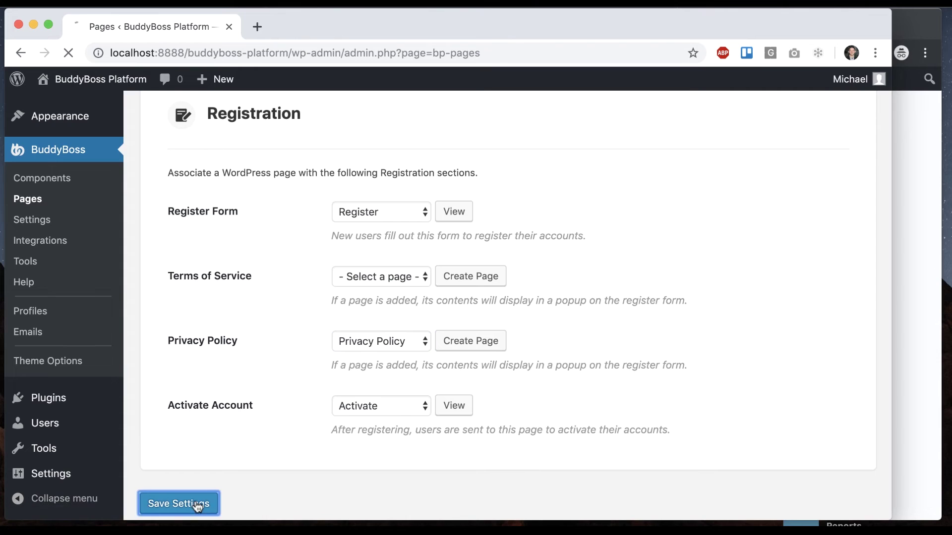
{"action": "scroll", "coordinate": [305, 314], "scroll_direction": "down", "scroll_amount": 6}
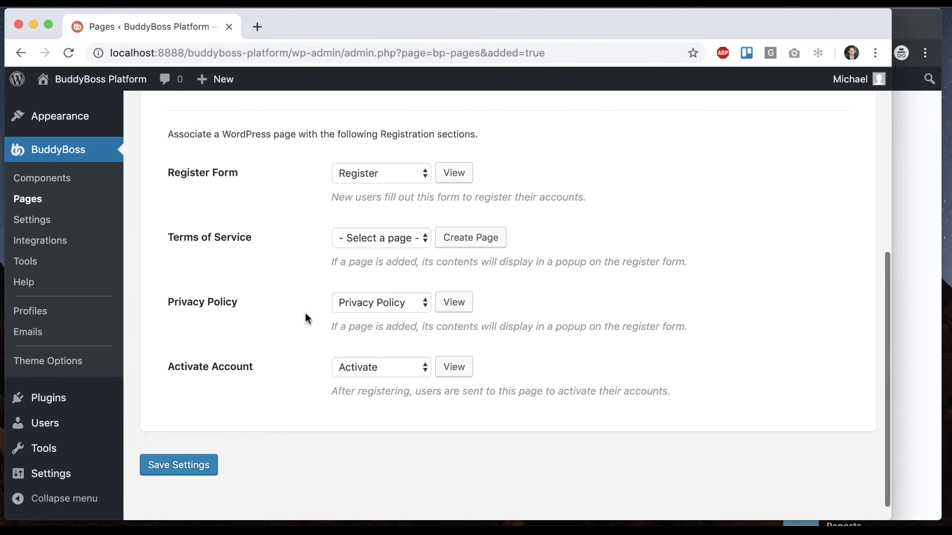
{"action": "left_click", "coordinate": [930, 262]}
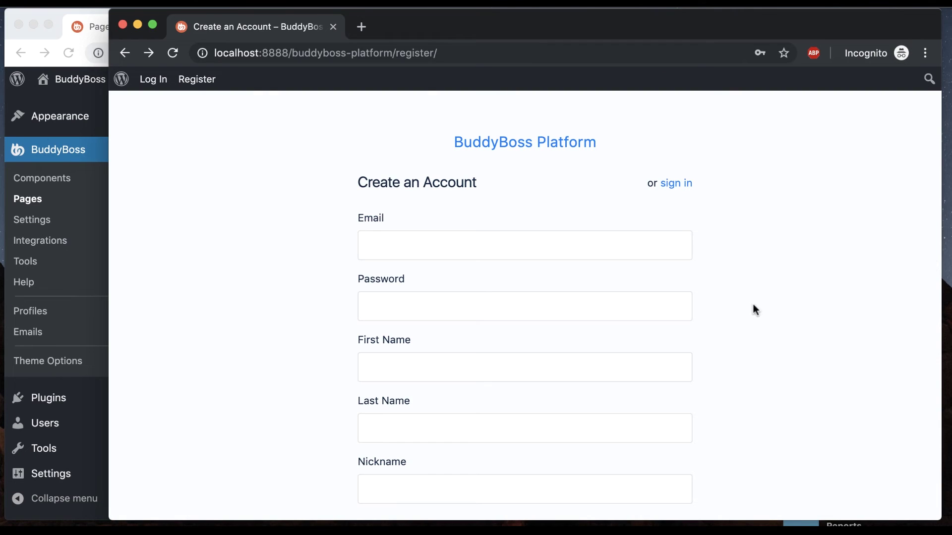
{"action": "key", "text": "super+r"}
{"action": "scroll", "coordinate": [757, 287], "scroll_direction": "down", "scroll_amount": 5}
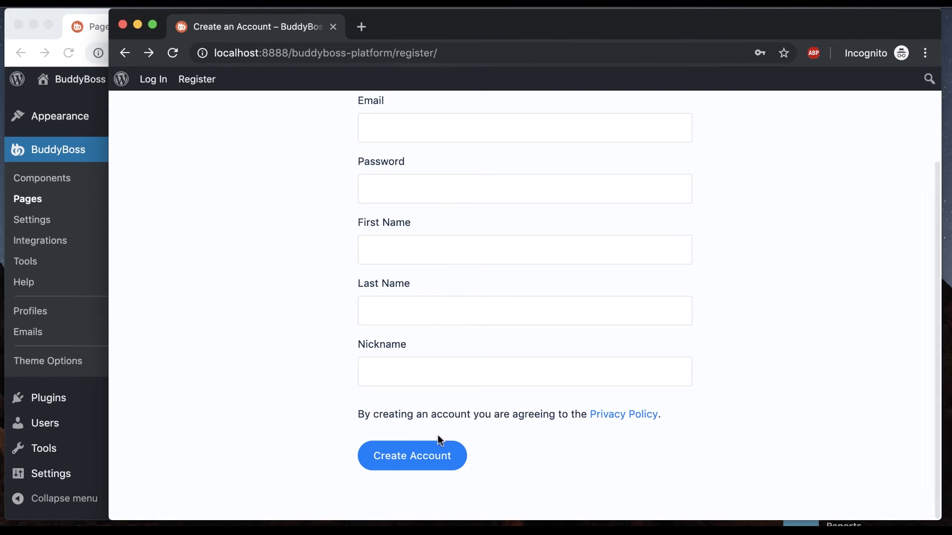
{"action": "left_click", "coordinate": [615, 415]}
{"action": "scroll", "coordinate": [670, 281], "scroll_direction": "down", "scroll_amount": 3}
{"action": "scroll", "coordinate": [670, 280], "scroll_direction": "down", "scroll_amount": 10}
{"action": "scroll", "coordinate": [670, 281], "scroll_direction": "up", "scroll_amount": 12}
{"action": "left_click", "coordinate": [804, 118]}
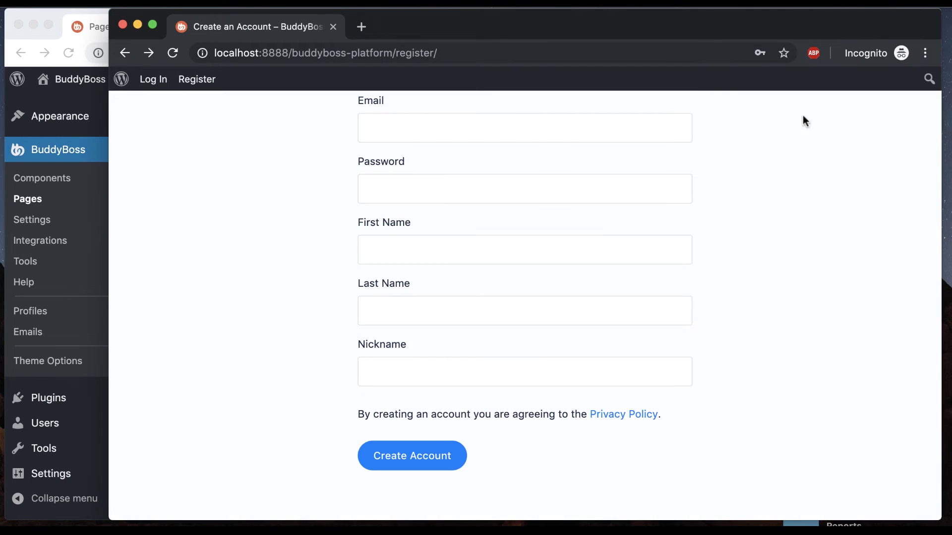
{"action": "left_click", "coordinate": [84, 293]}
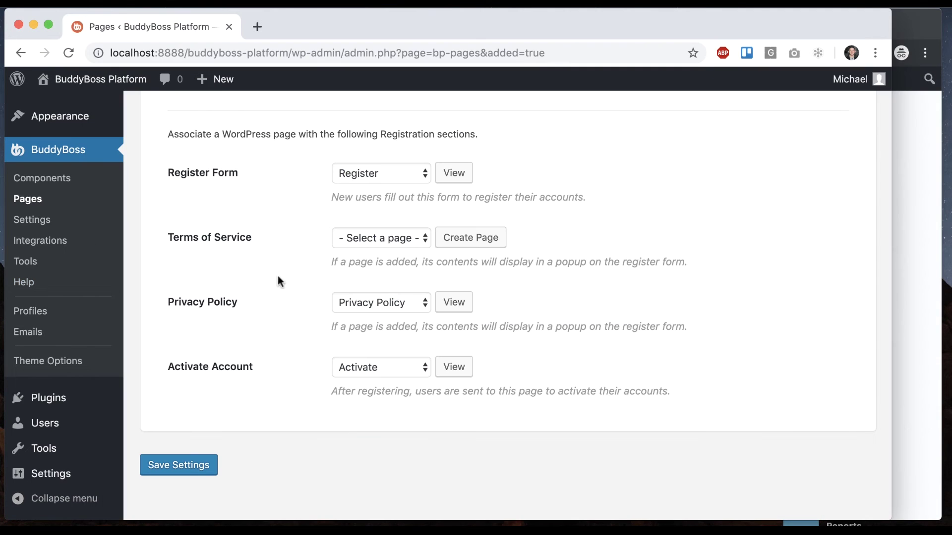
Create a new Terms of Service page from the Registration settings and save them
{"action": "left_click", "coordinate": [391, 233]}
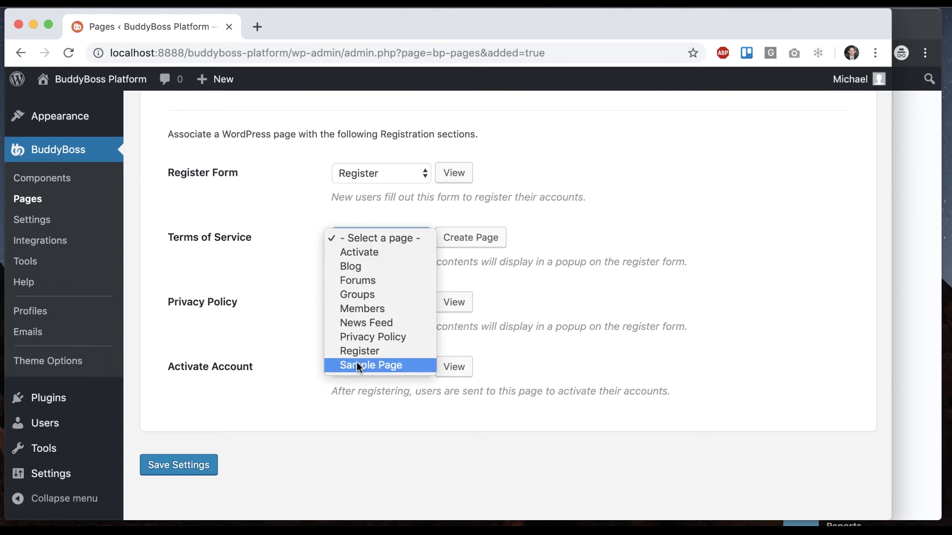
{"action": "left_click", "coordinate": [385, 240]}
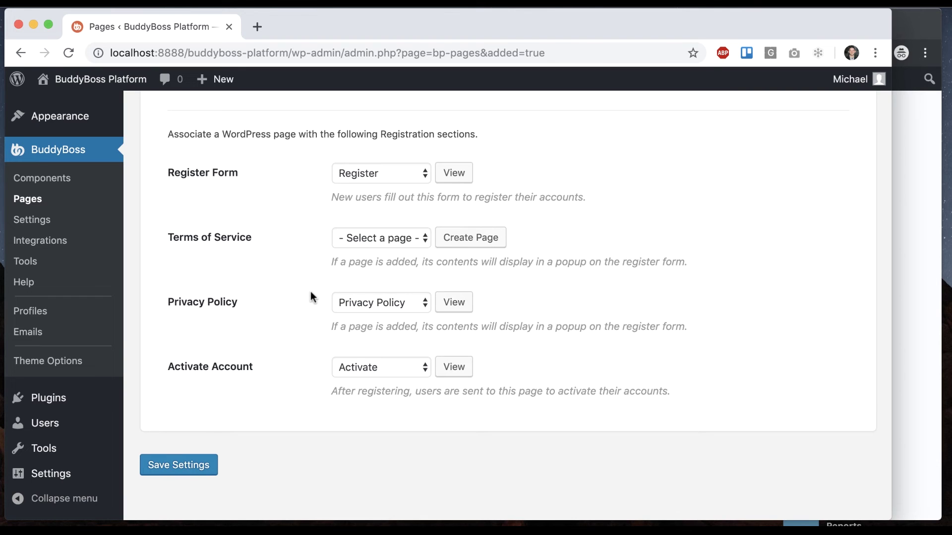
{"action": "left_click", "coordinate": [451, 242]}
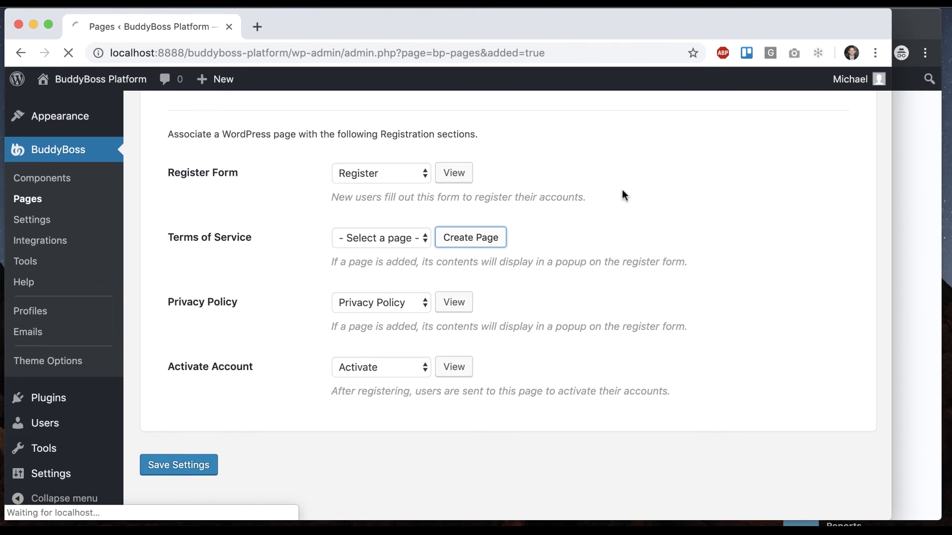
{"action": "scroll", "coordinate": [600, 243], "scroll_direction": "down", "scroll_amount": 6}
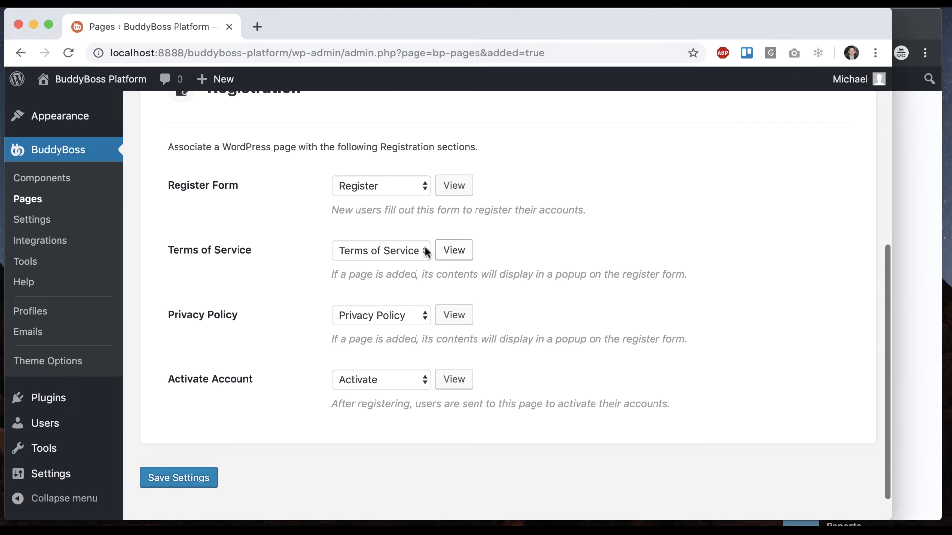
{"action": "left_click", "coordinate": [190, 488]}
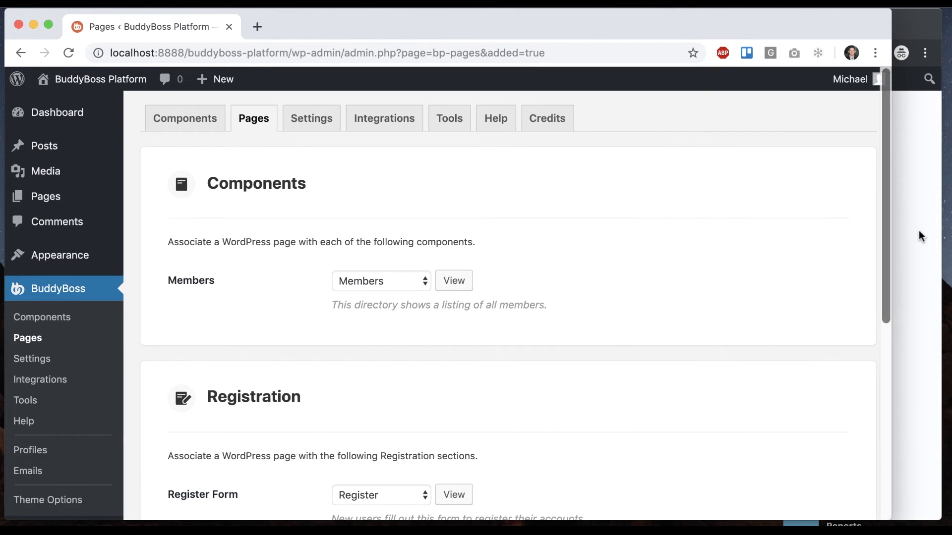
Reload the incognito register page and check the Terms of Service popup opens
{"action": "left_click", "coordinate": [918, 230]}
{"action": "key", "text": "super+r"}
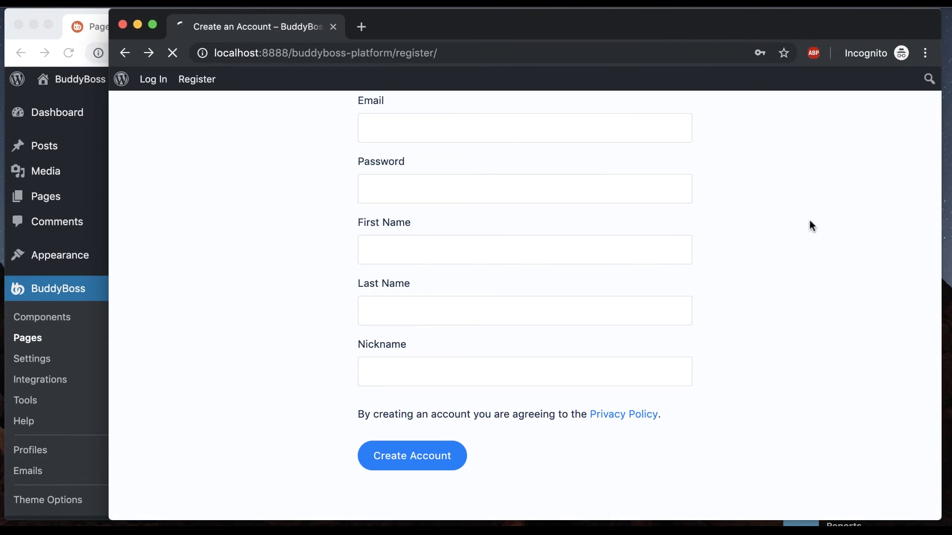
{"action": "scroll", "coordinate": [694, 327], "scroll_direction": "down", "scroll_amount": 1}
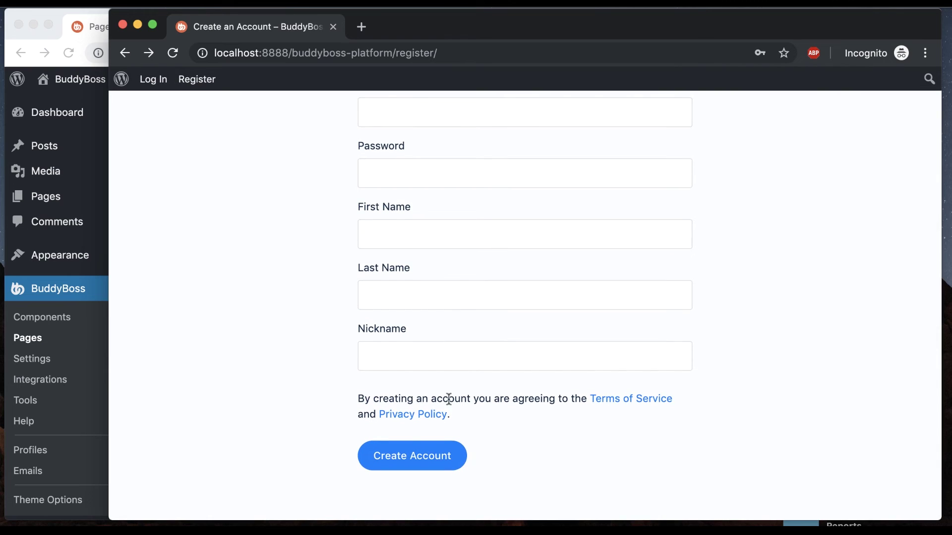
{"action": "left_click", "coordinate": [628, 403]}
{"action": "left_click", "coordinate": [803, 161]}
{"action": "left_click", "coordinate": [83, 281]}
Edit the Terms of Service page, add the paragraph 'Content', and update it
{"action": "left_click", "coordinate": [46, 201]}
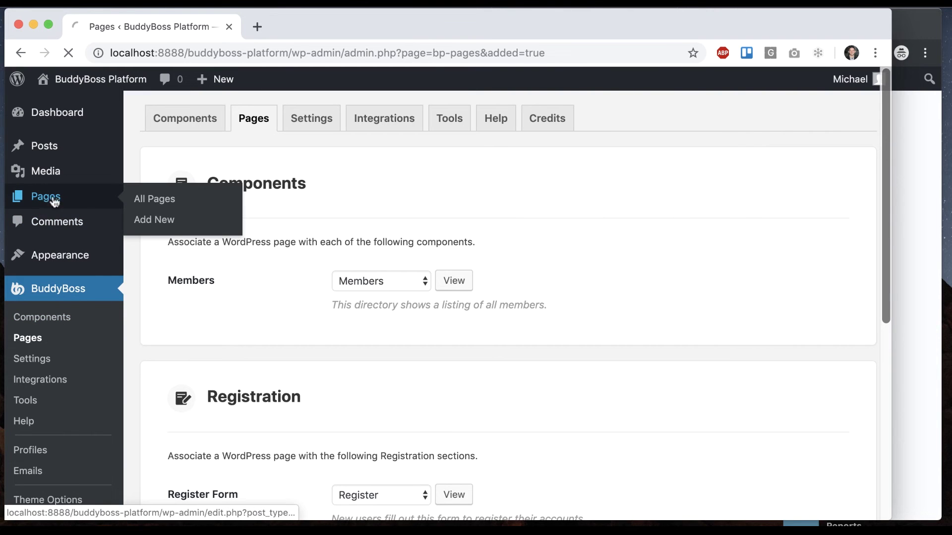
{"action": "scroll", "coordinate": [267, 250], "scroll_direction": "down", "scroll_amount": 4}
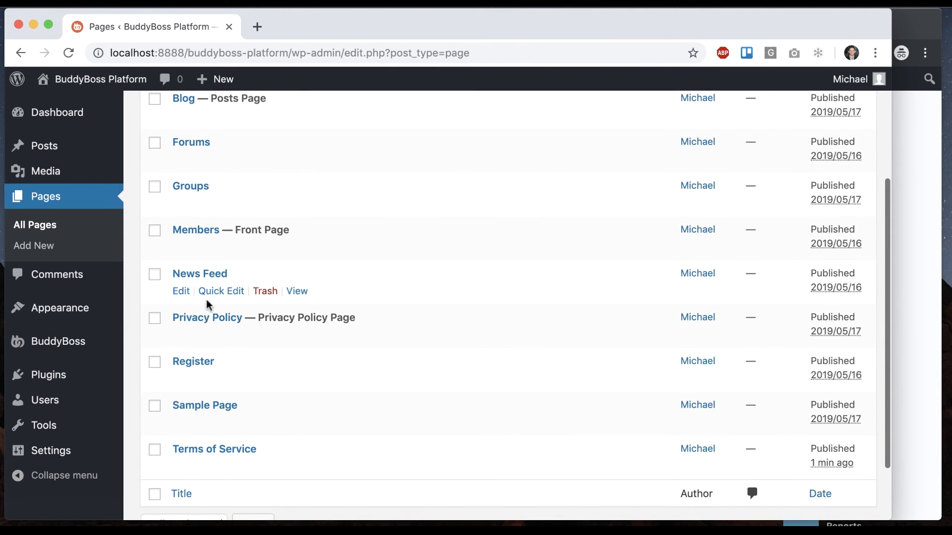
{"action": "scroll", "coordinate": [194, 322], "scroll_direction": "down", "scroll_amount": 2}
{"action": "left_click", "coordinate": [181, 387]}
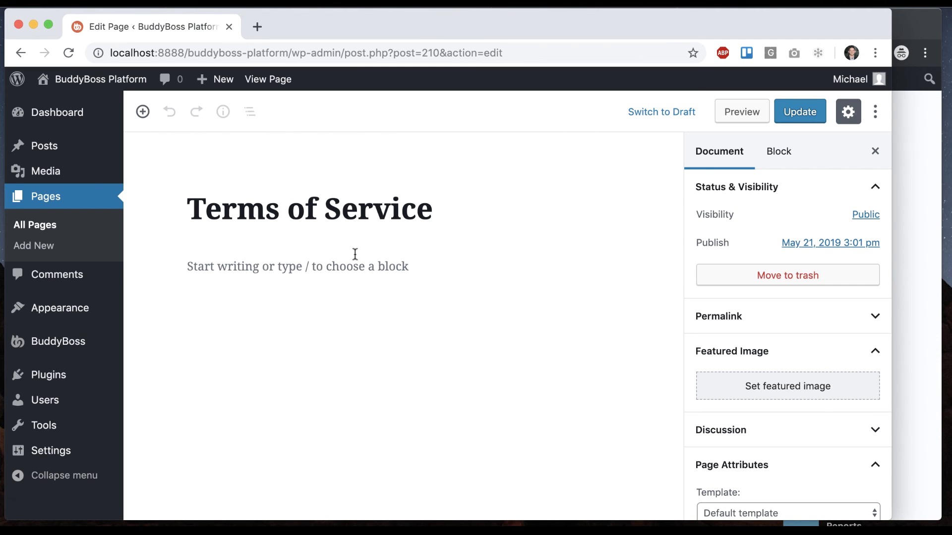
{"action": "left_click", "coordinate": [274, 262]}
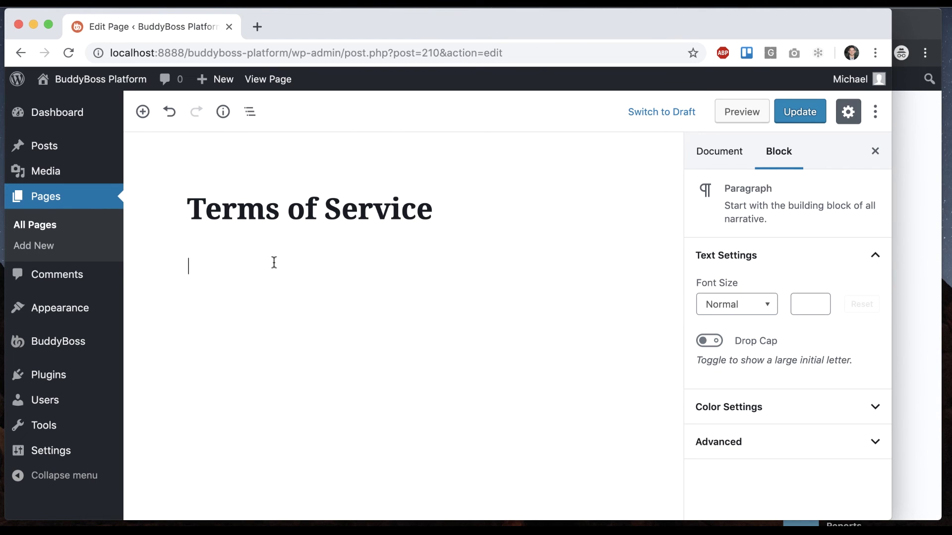
{"action": "type", "text": "Content"}
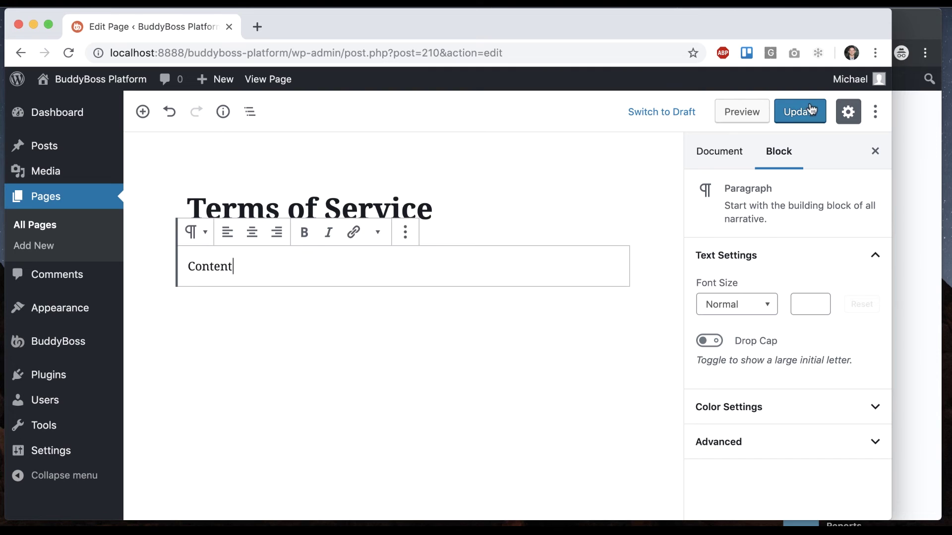
{"action": "left_click", "coordinate": [810, 109]}
{"action": "left_click", "coordinate": [917, 171]}
{"action": "key", "text": "super+r"}
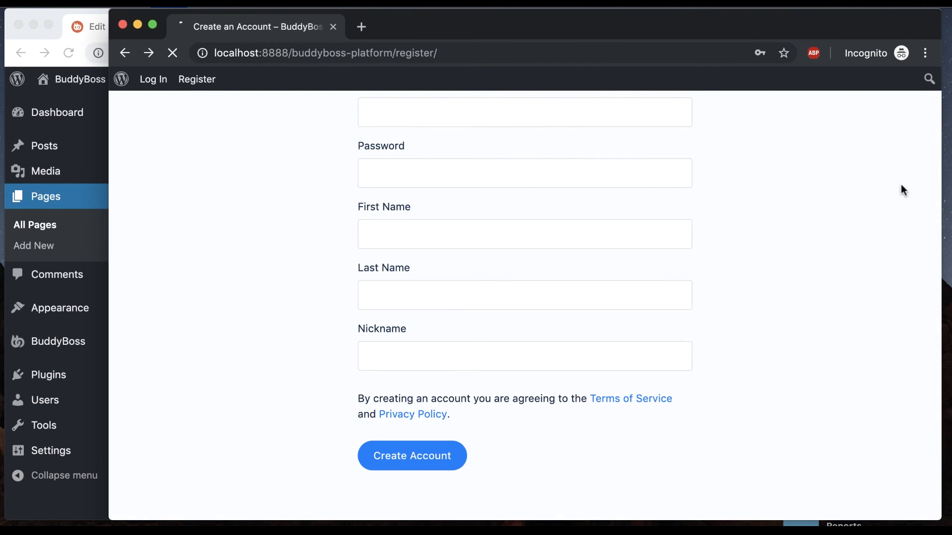
{"action": "left_click", "coordinate": [646, 406]}
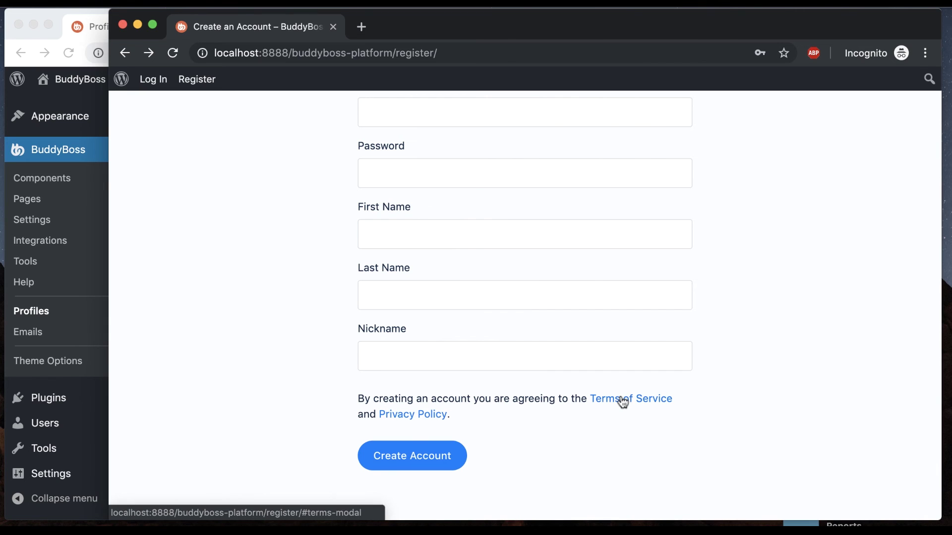
{"action": "left_click", "coordinate": [623, 399]}
{"action": "left_click", "coordinate": [805, 162]}
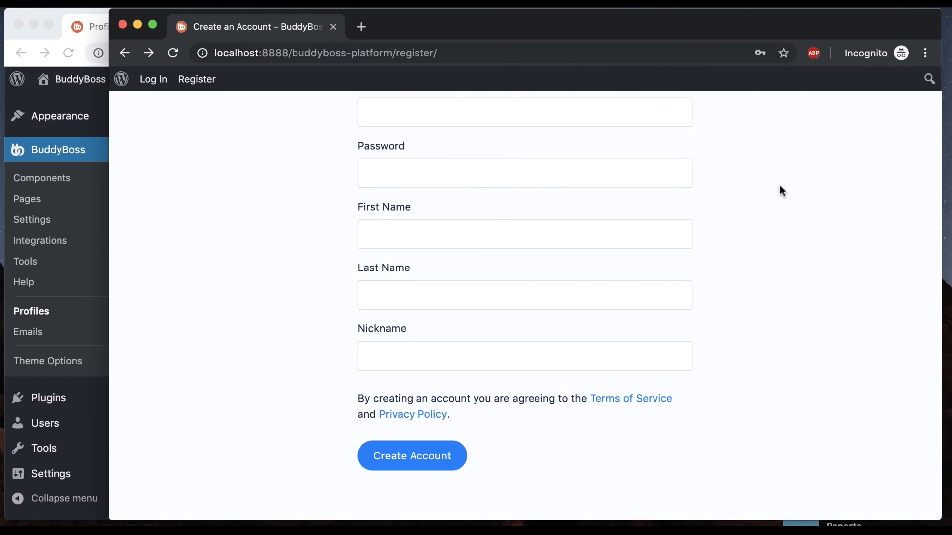
{"action": "left_click", "coordinate": [426, 412]}
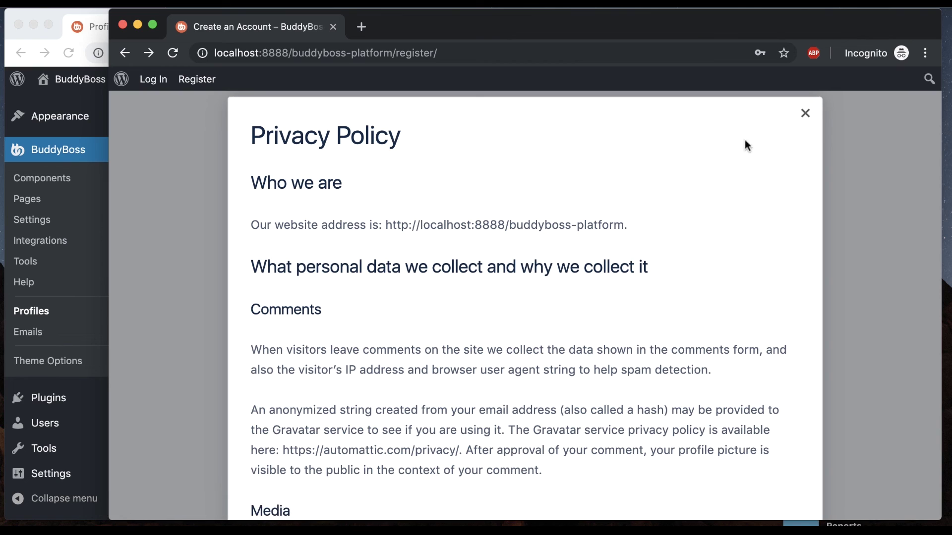
{"action": "left_click", "coordinate": [805, 113]}
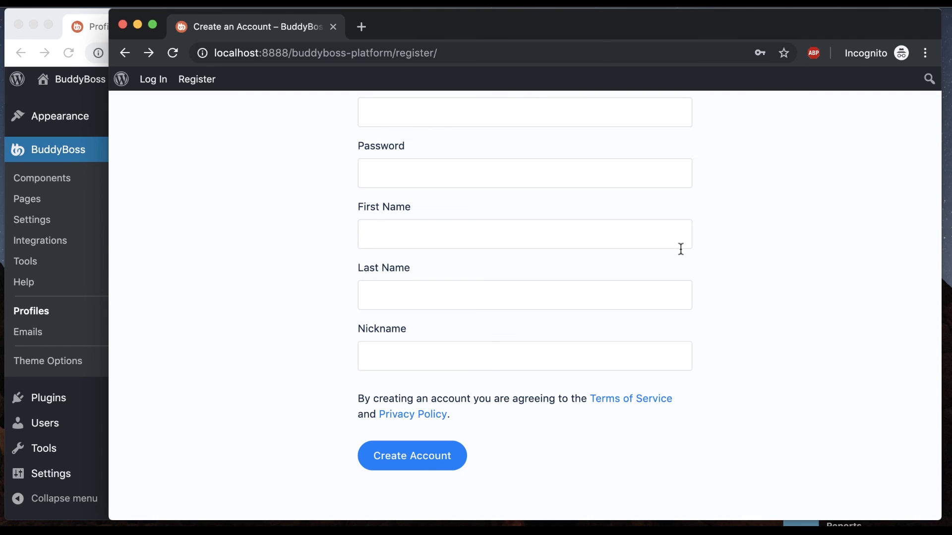
{"action": "scroll", "coordinate": [487, 169], "scroll_direction": "up", "scroll_amount": 2}
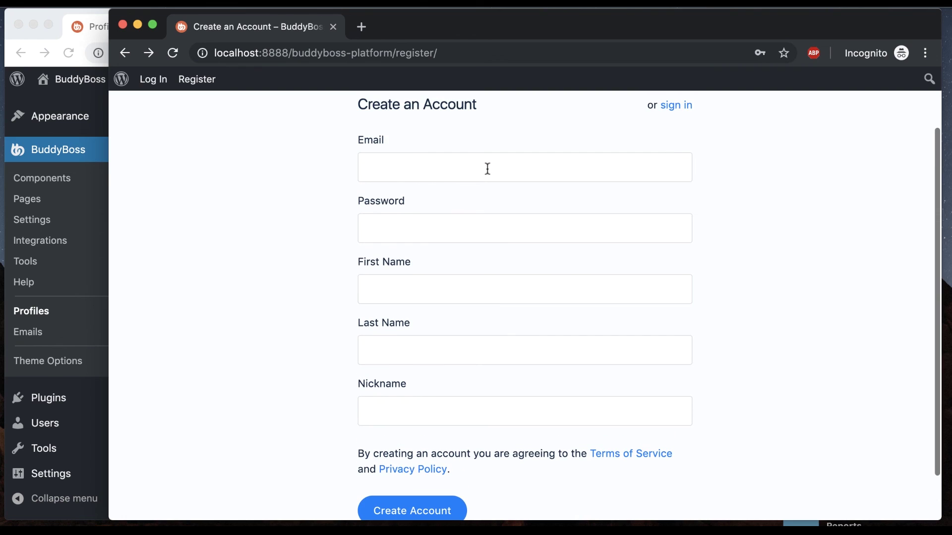